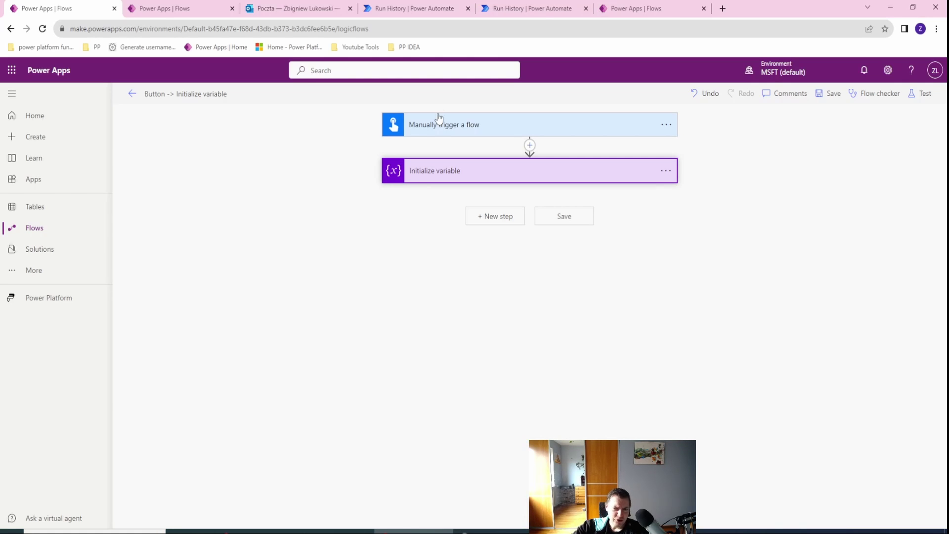
# Expand Initialize variable to review vTestBoolean, its Boolean type and string("error") value
pyautogui.click(434, 184)
pyautogui.click(464, 197)
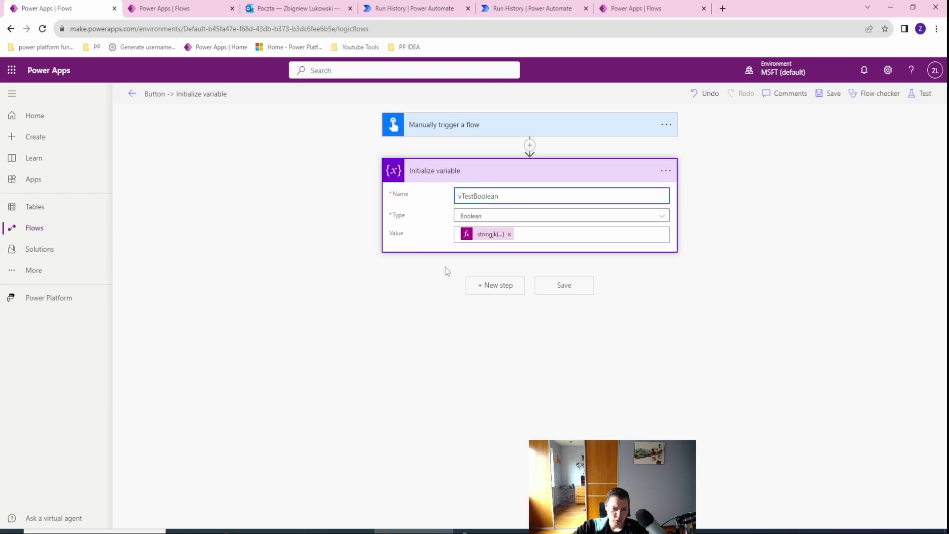
pyautogui.click(562, 236)
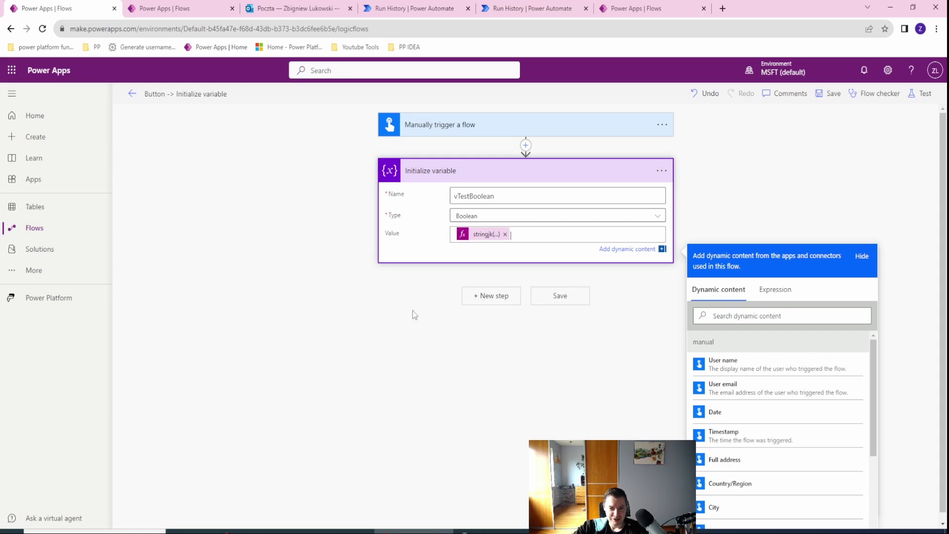
pyautogui.click(402, 332)
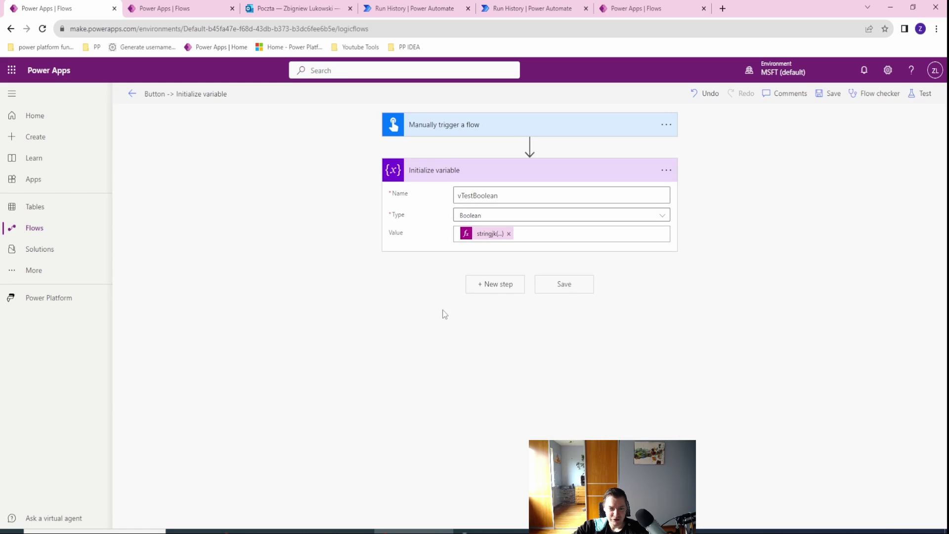
# Add a Scope action after the Initialize variable step
pyautogui.click(497, 290)
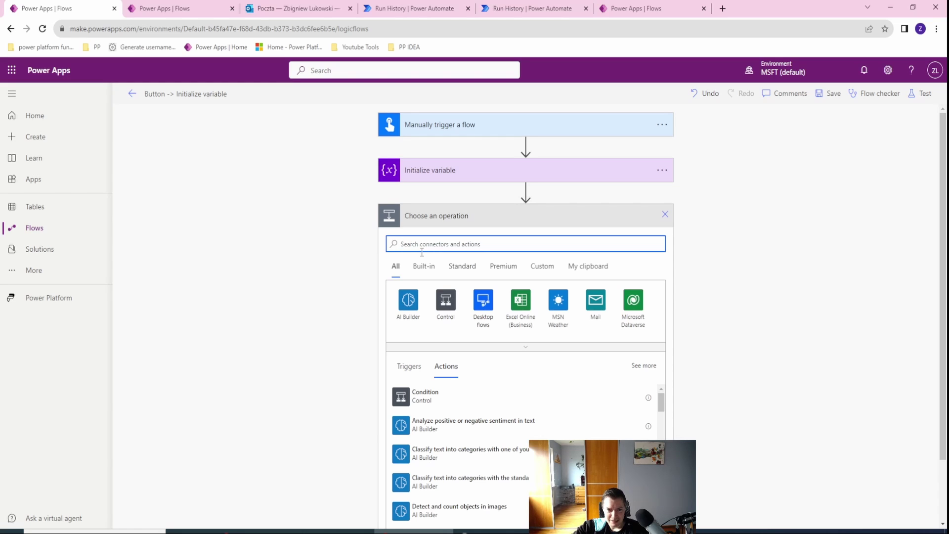
pyautogui.write('scope')
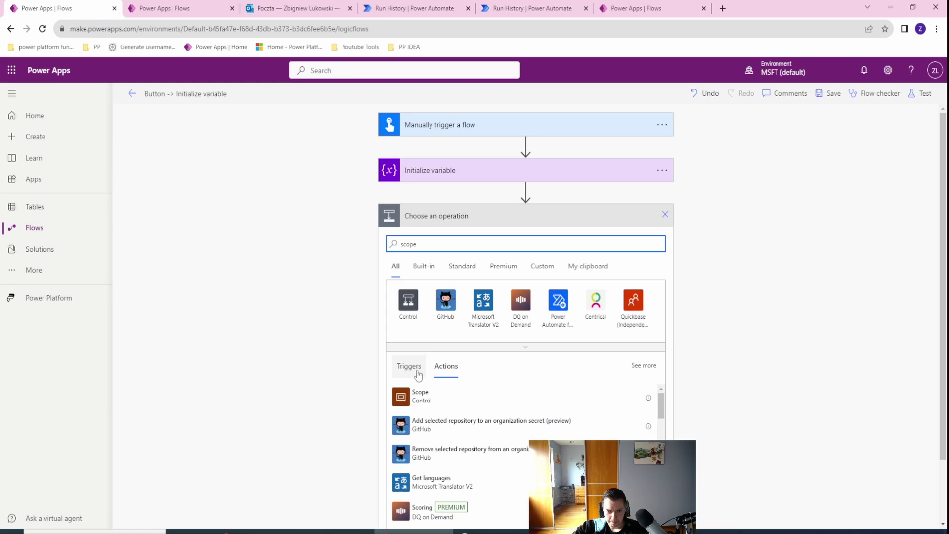
pyautogui.click(405, 398)
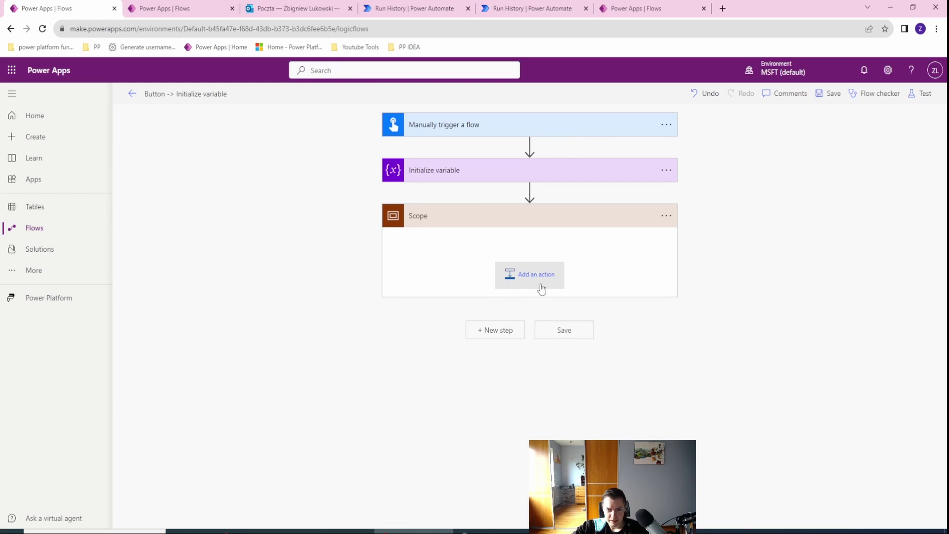
pyautogui.click(538, 280)
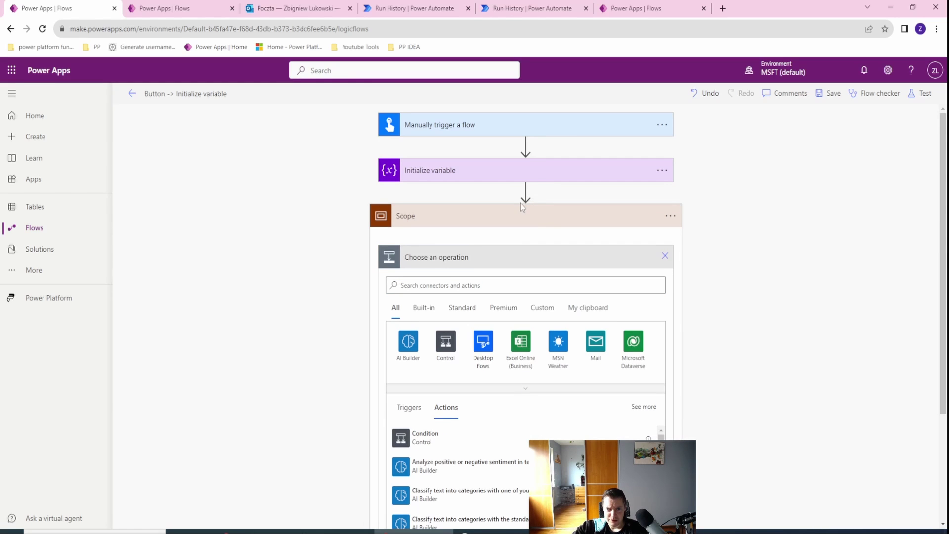
# Set the Scope to run after Initialize variable only when it has failed
pyautogui.click(670, 216)
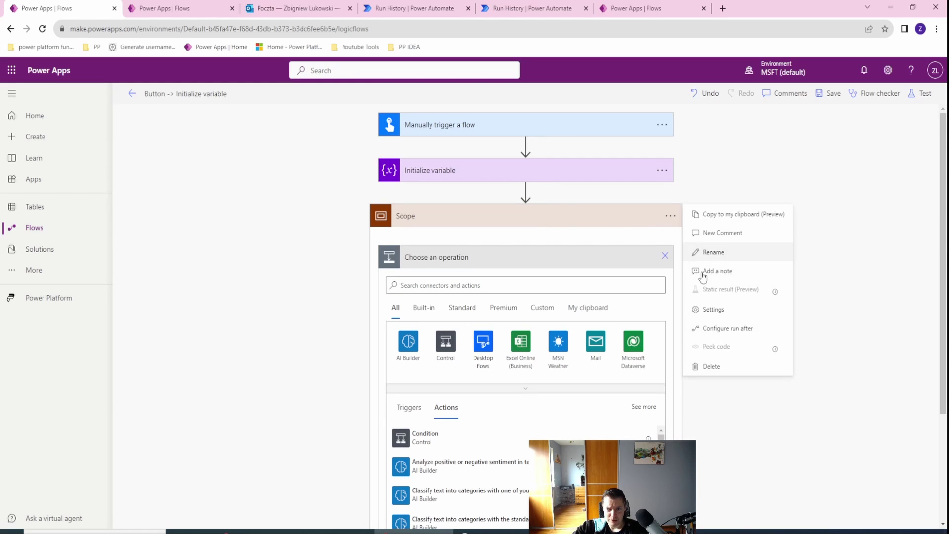
pyautogui.click(720, 329)
pyautogui.click(539, 237)
pyautogui.click(539, 249)
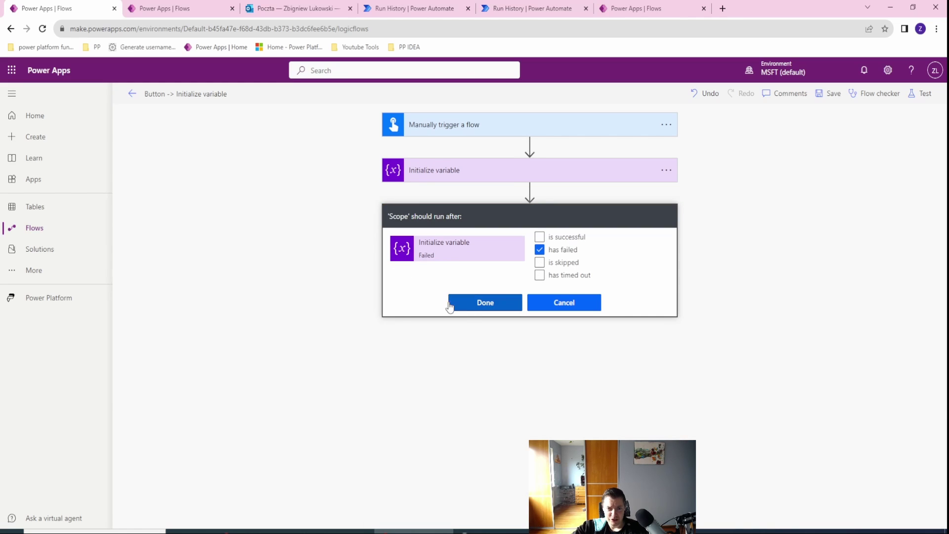
pyautogui.click(471, 311)
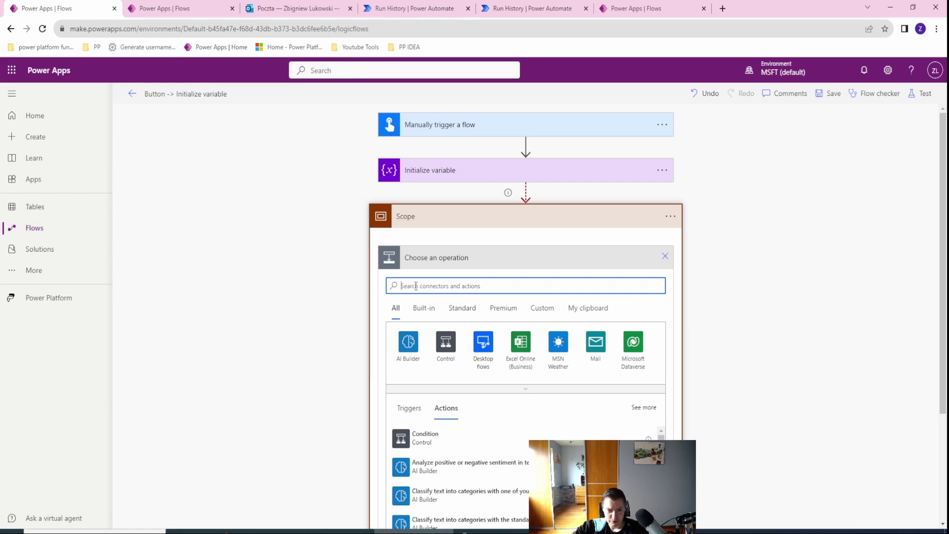
# Add a Data Operation Compose action inside the Scope with workflow() as its input expression
pyautogui.write('co')
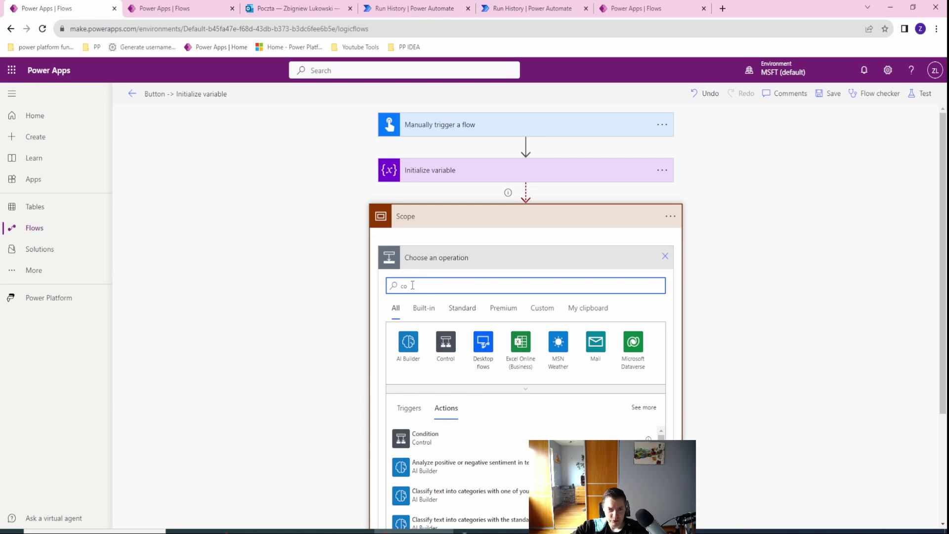
pyautogui.write('pmpose')
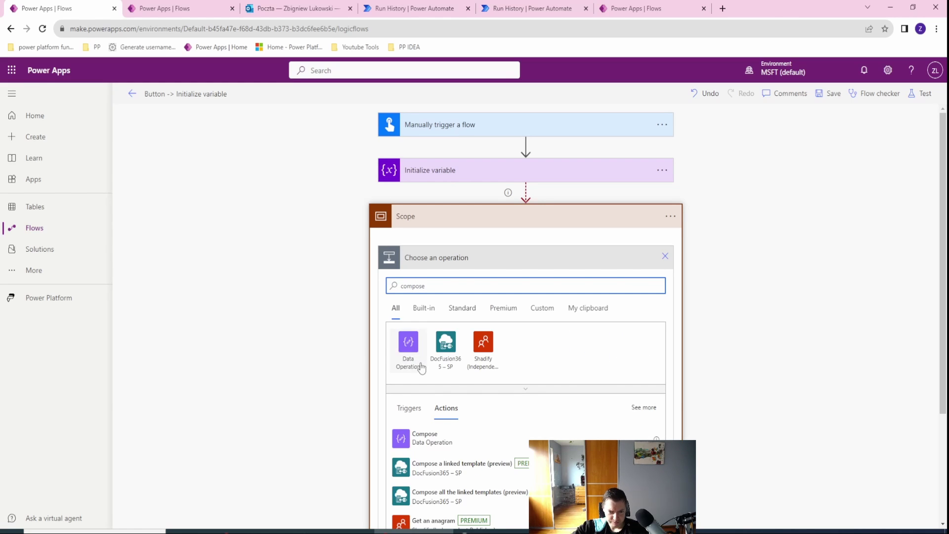
pyautogui.click(410, 344)
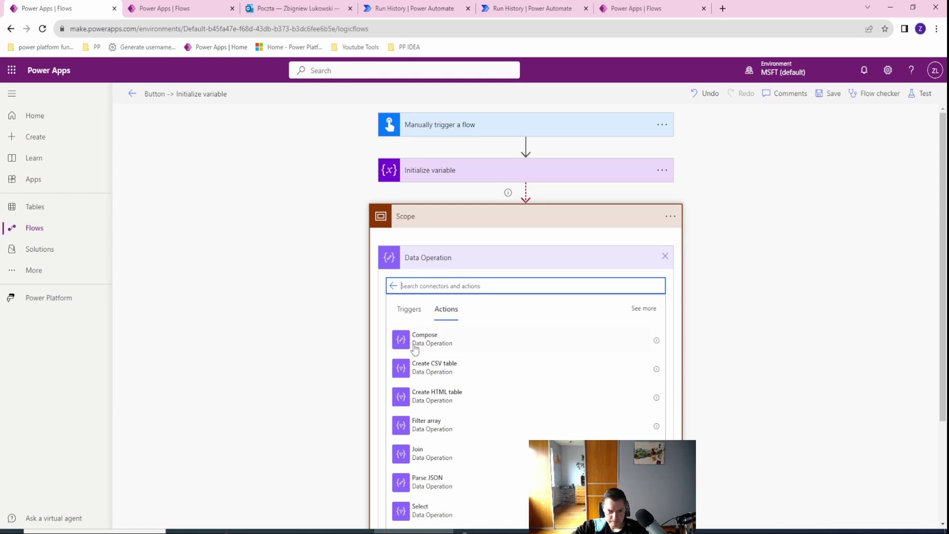
pyautogui.click(414, 346)
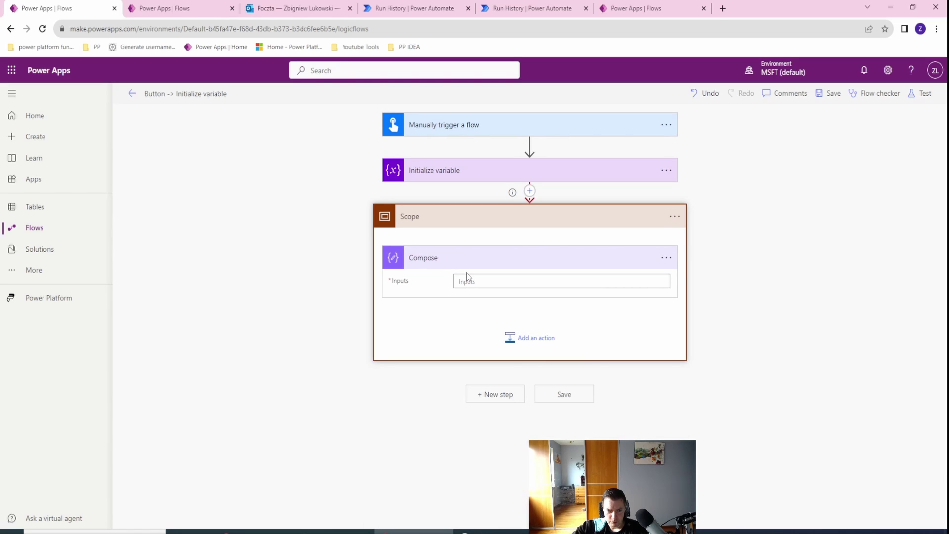
pyautogui.click(467, 280)
pyautogui.click(775, 346)
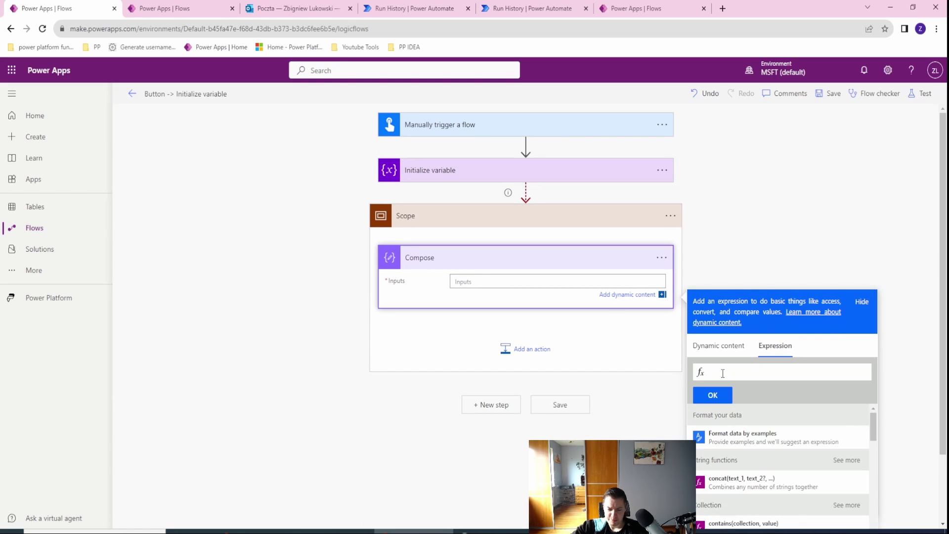
pyautogui.write('work')
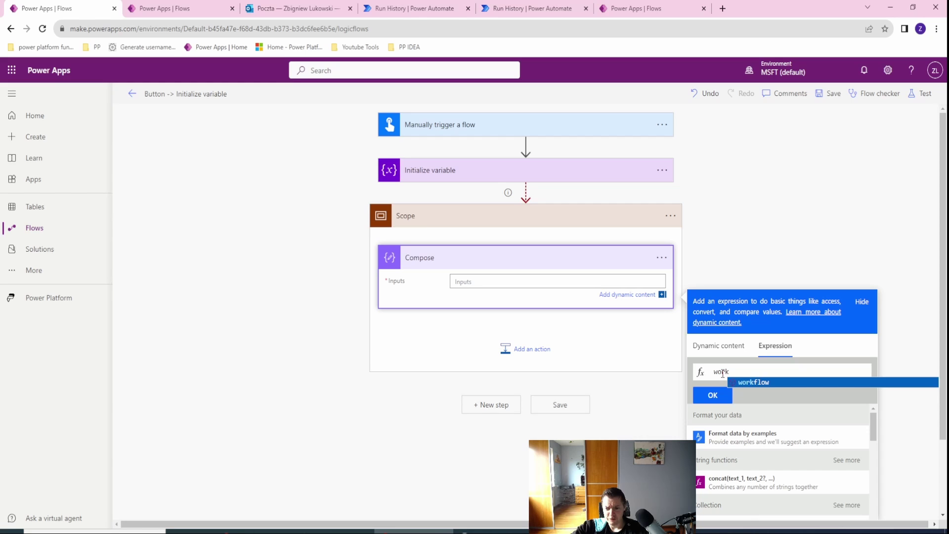
pyautogui.click(756, 383)
pyautogui.click(707, 398)
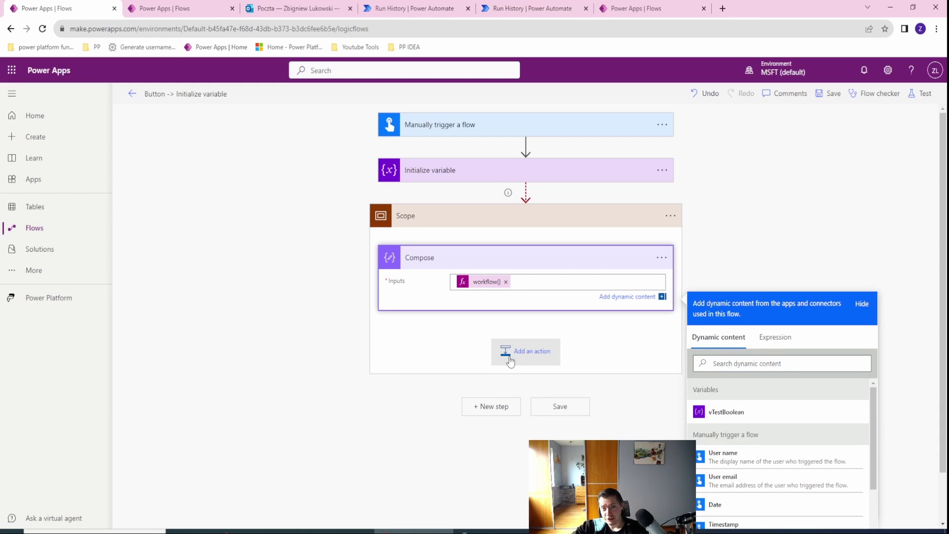
# Add an Office 365 Outlook Send an email (V2) action inside the Scope after Compose
pyautogui.click(510, 361)
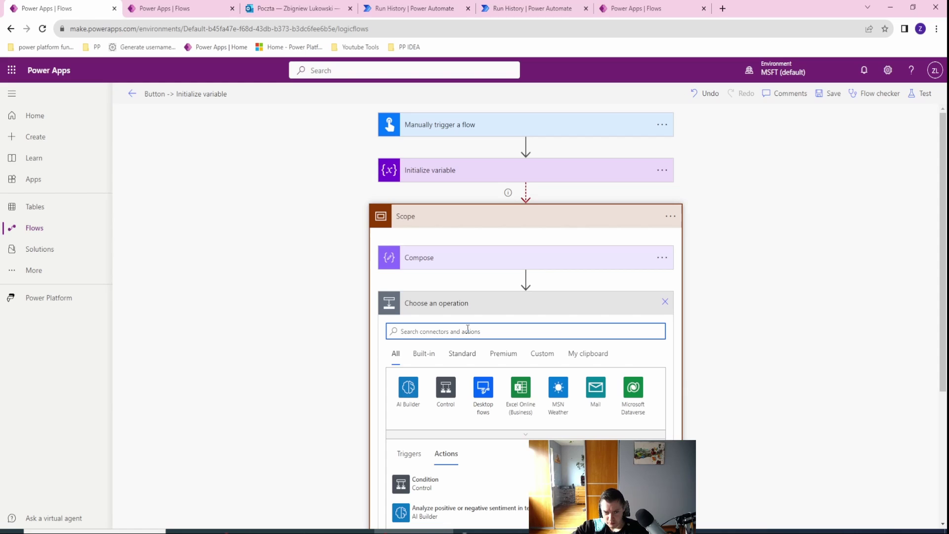
pyautogui.write('email')
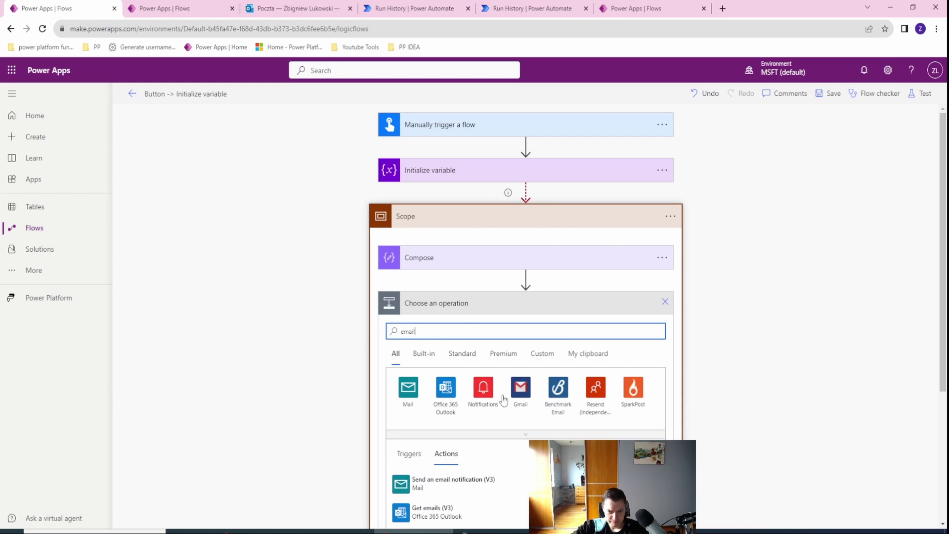
pyautogui.click(445, 388)
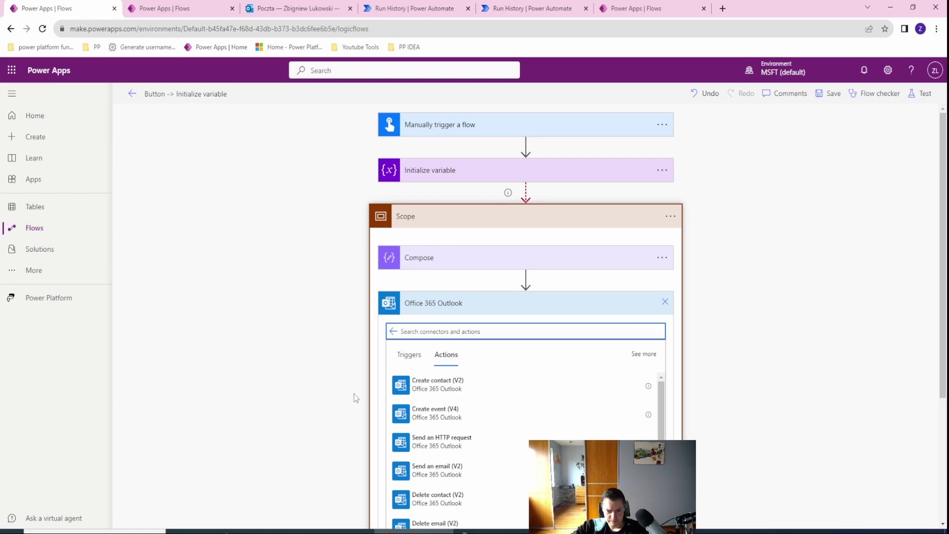
pyautogui.scroll(-5, 445, 340)
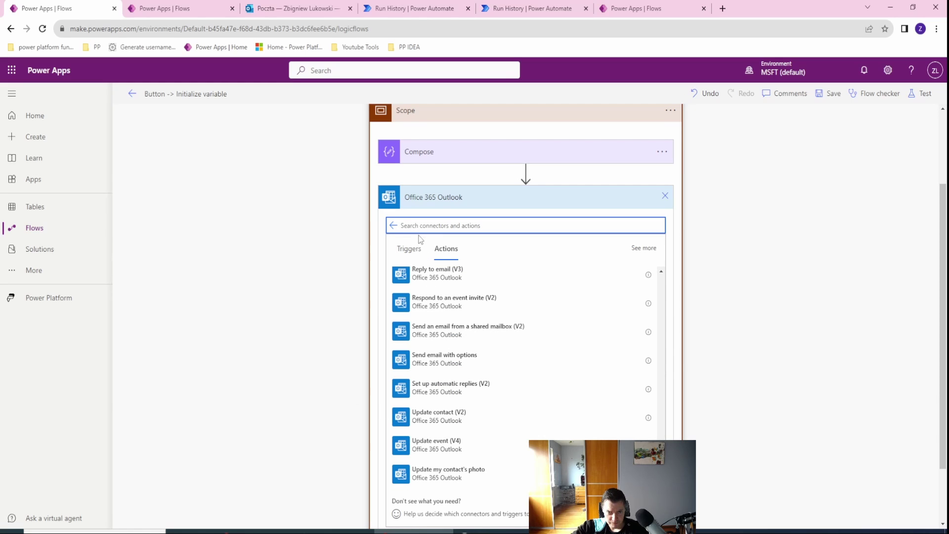
pyautogui.write('send a')
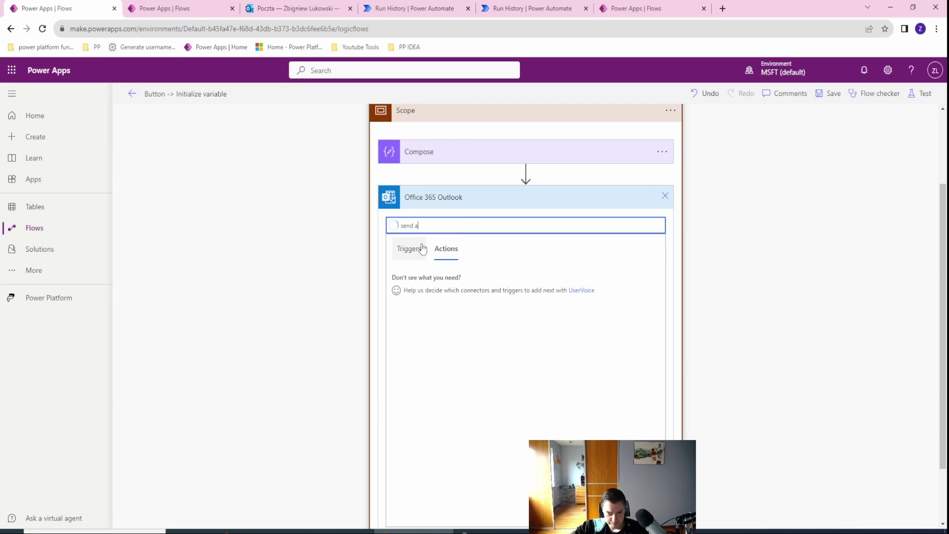
pyautogui.click(420, 274)
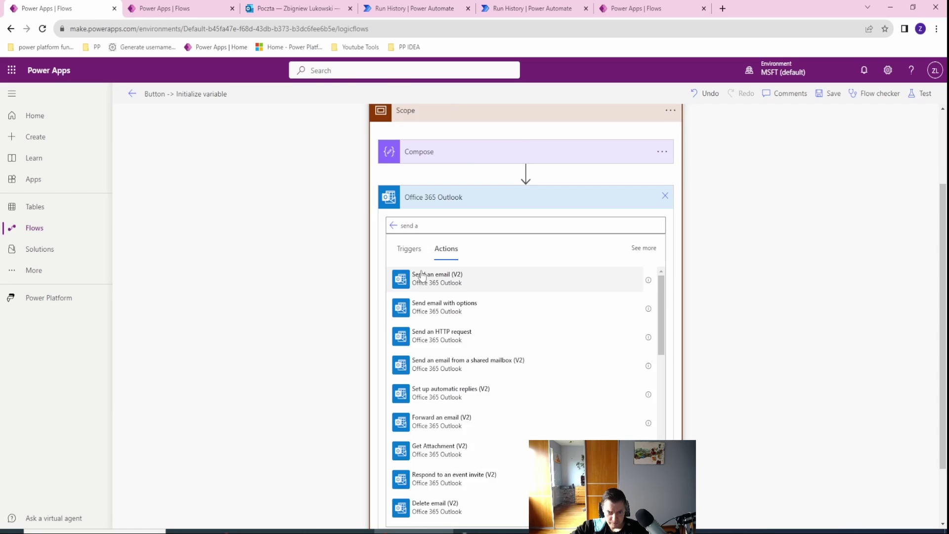
# Choose the suggested email recipient and enter the subject 'Test Error'
pyautogui.click(540, 321)
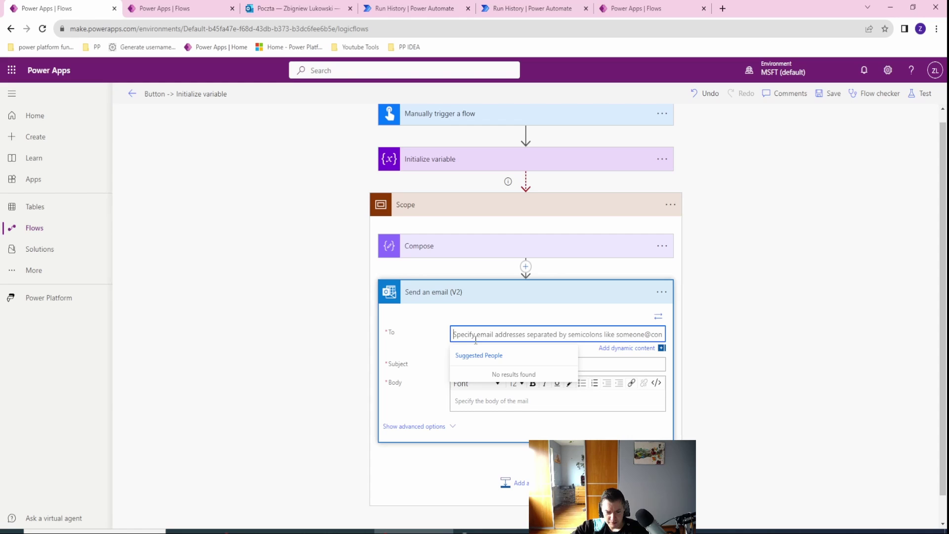
pyautogui.write('zbig')
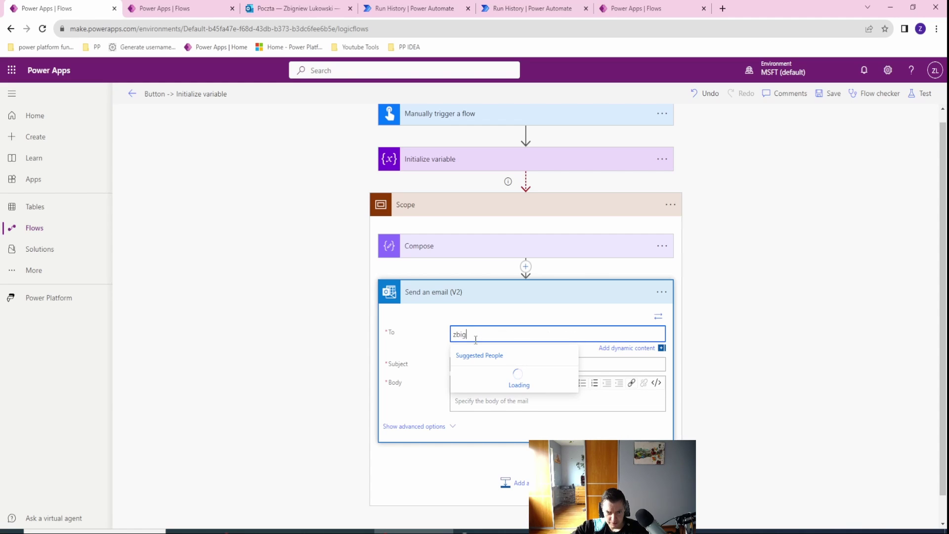
pyautogui.press('Return')
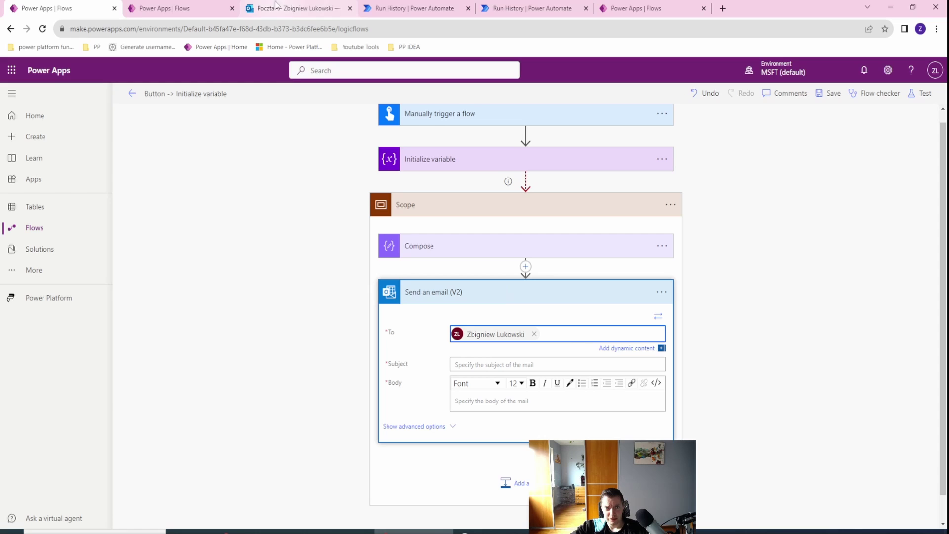
pyautogui.click(469, 365)
pyautogui.write('Test Error')
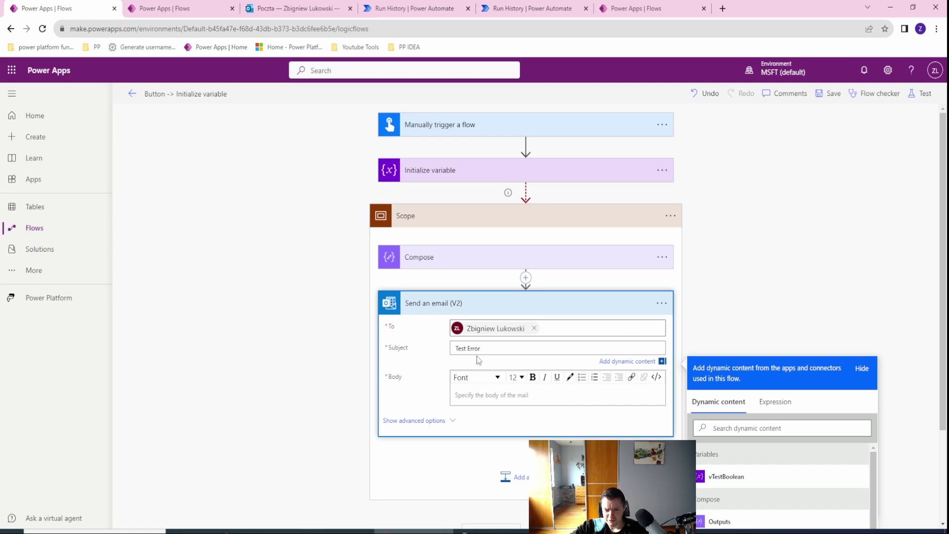
pyautogui.click(461, 395)
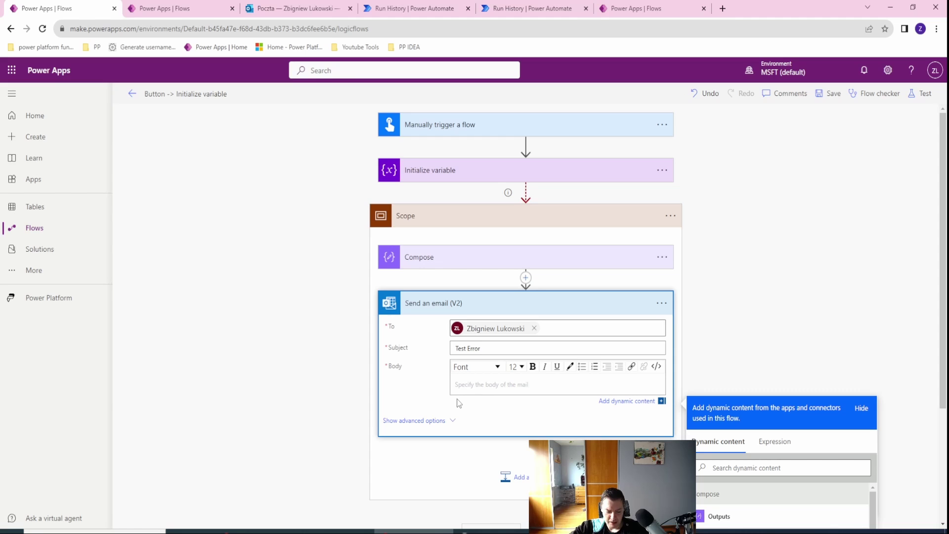
# Put 'x' in the email body, save the flow, and run a manual test
pyautogui.write('x')
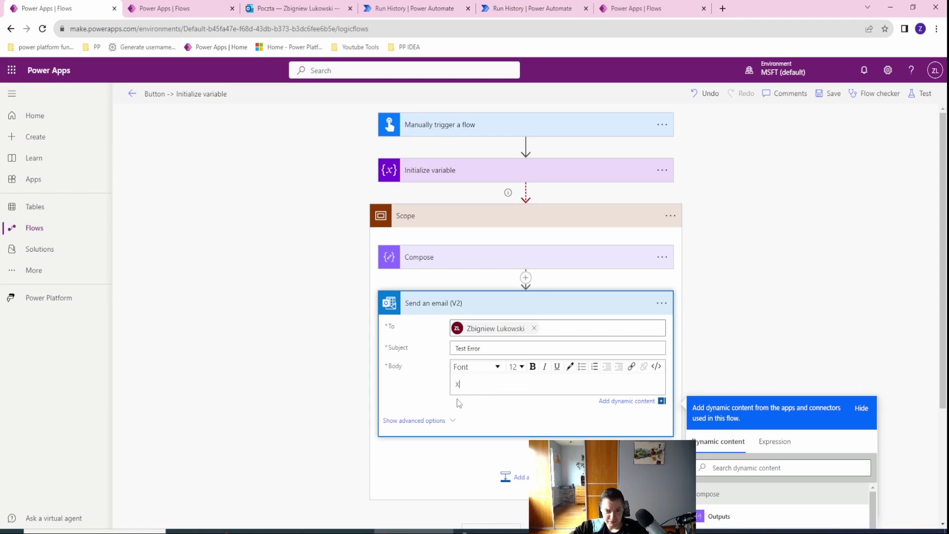
pyautogui.click(710, 313)
pyautogui.click(923, 94)
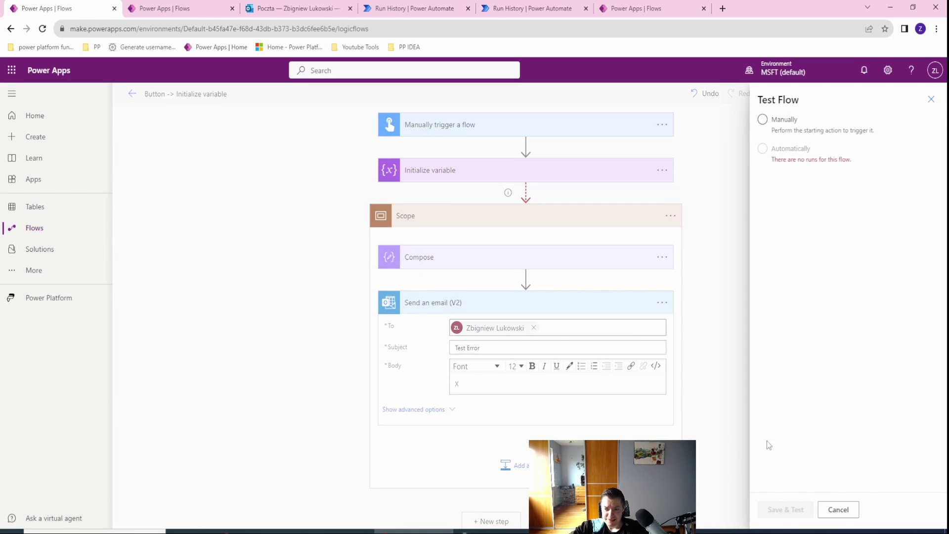
pyautogui.click(763, 119)
pyautogui.click(783, 511)
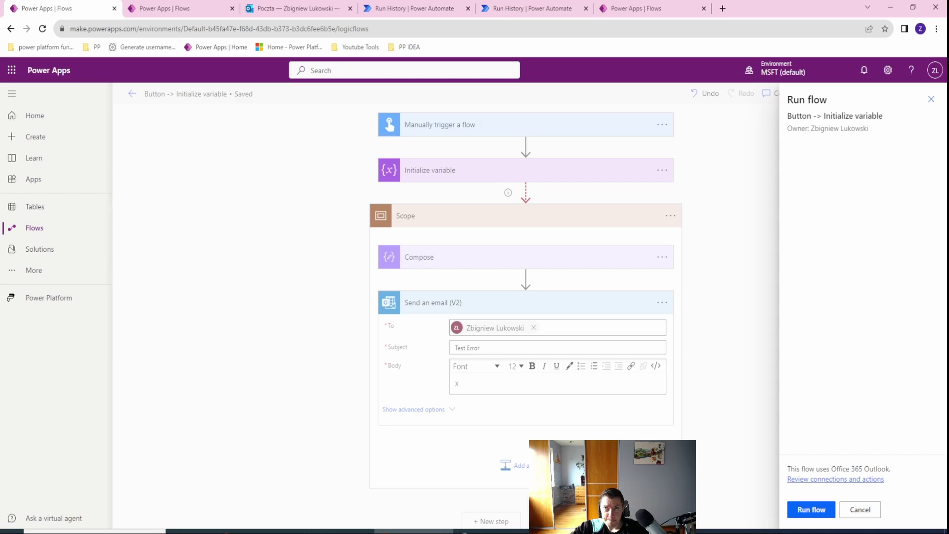
pyautogui.click(799, 509)
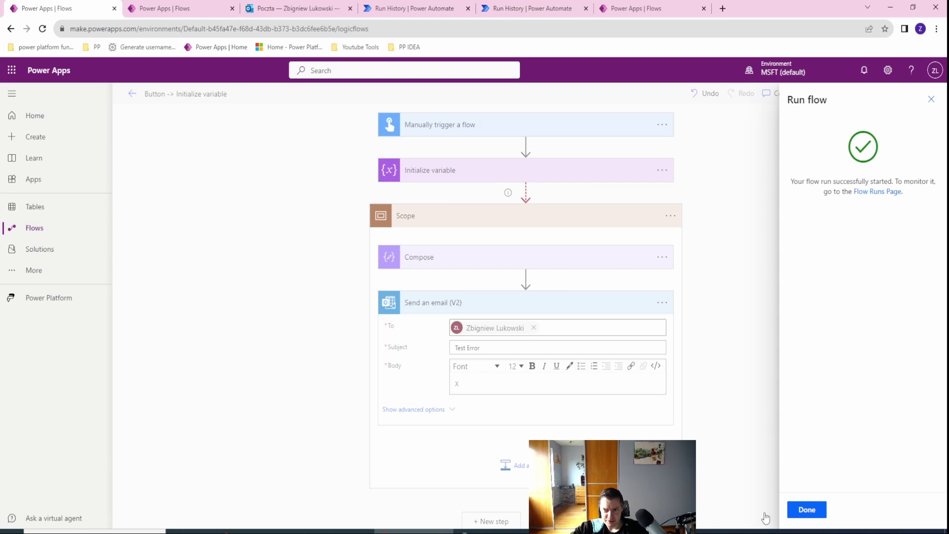
pyautogui.press('Return')
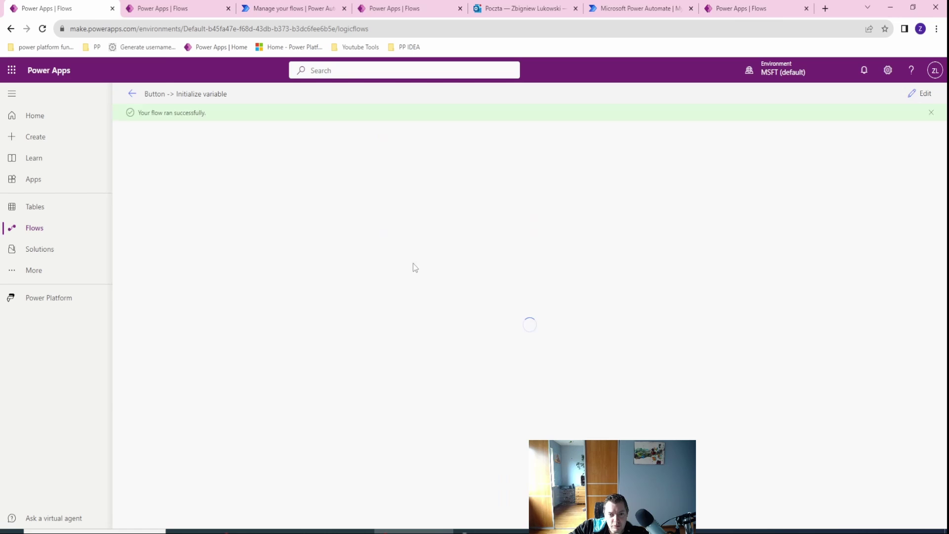
# Duplicate the browser tab and open the Button -> Initialize variable flow's latest run
pyautogui.rightClick(52, 6)
pyautogui.press('Down')
pyautogui.press('Down')
pyautogui.press('Down')
pyautogui.press('Down')
pyautogui.press('Down')
pyautogui.press('Down')
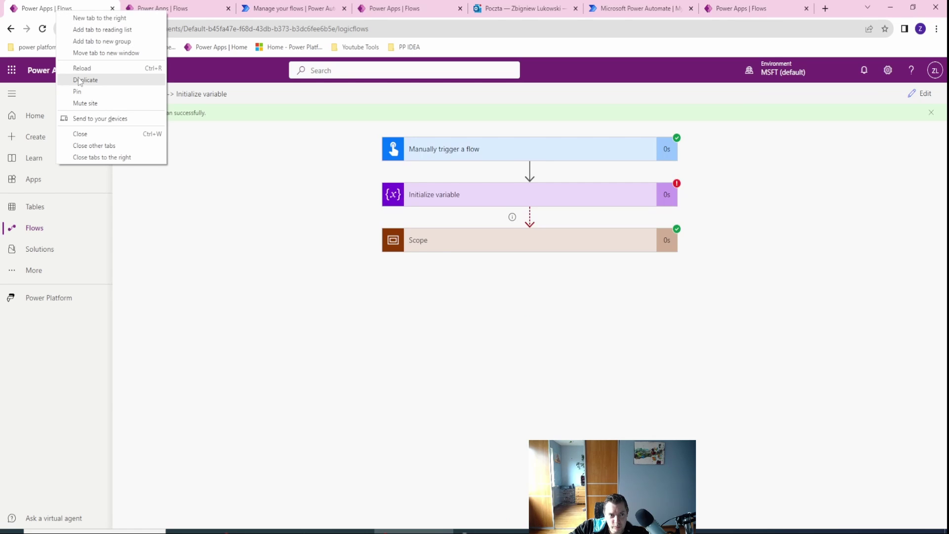
pyautogui.press('Return')
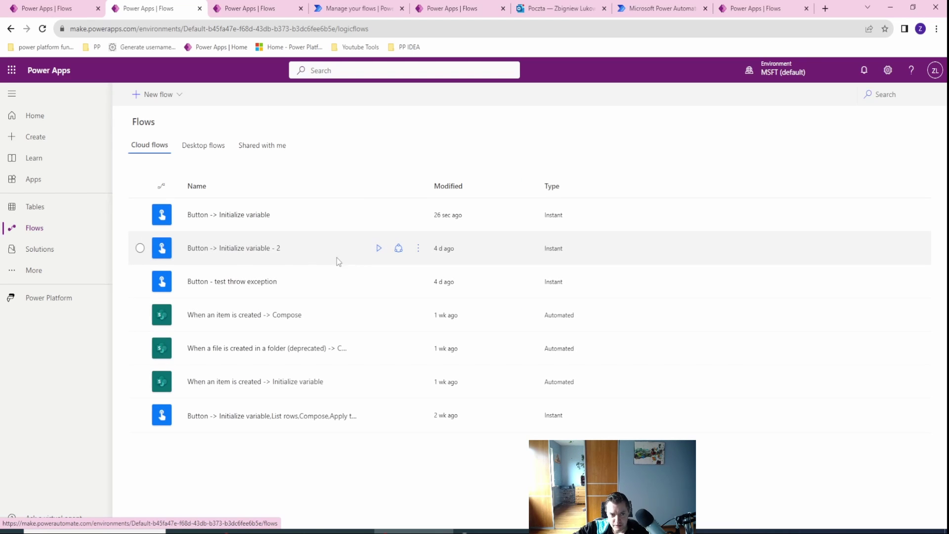
pyautogui.click(224, 217)
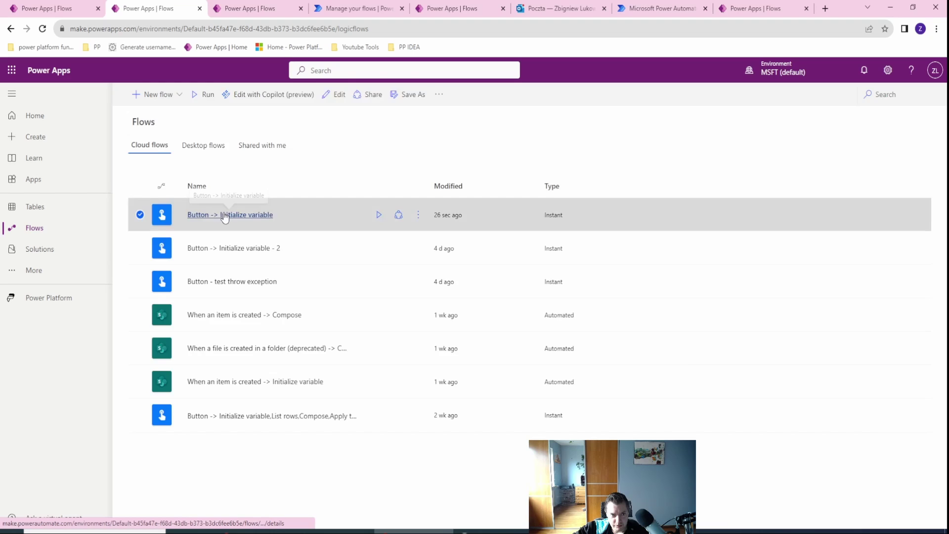
pyautogui.click(224, 216)
pyautogui.click(184, 407)
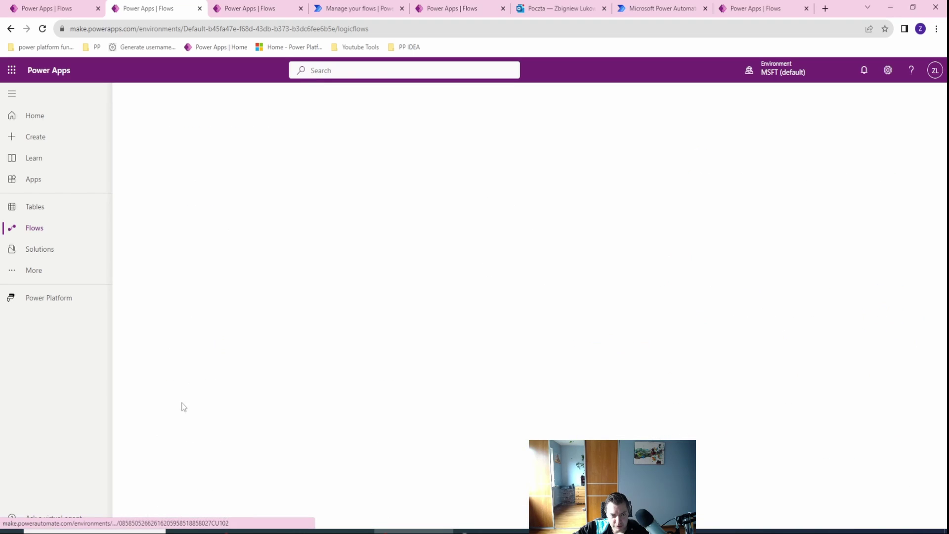
# Examine the run page address, picking out its environments and logicflows parts
pyautogui.click(154, 4)
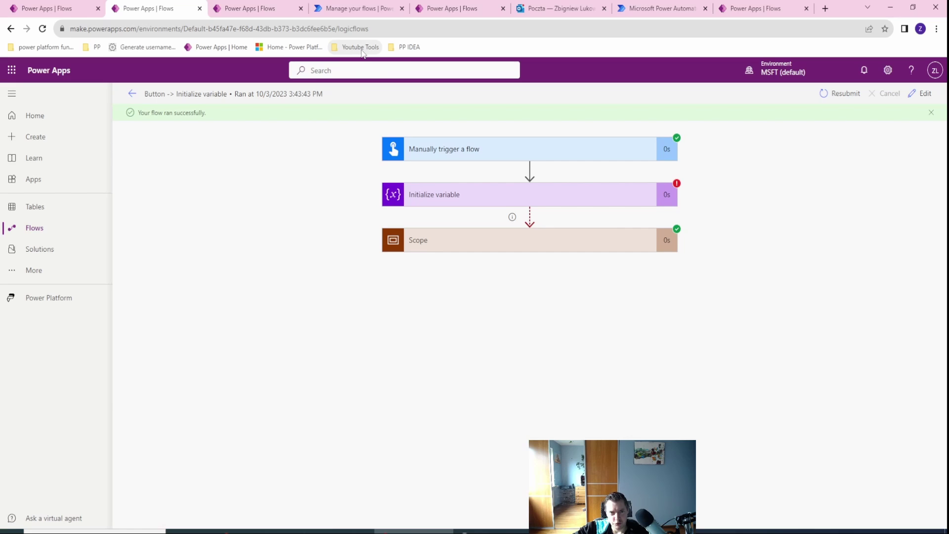
pyautogui.moveTo(403, 28); pyautogui.dragTo(68, 28)
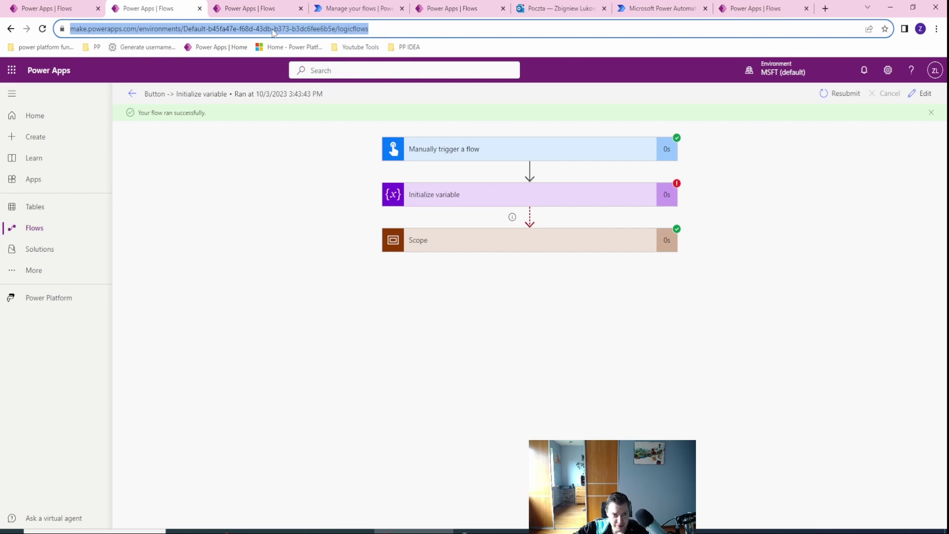
pyautogui.click(206, 28)
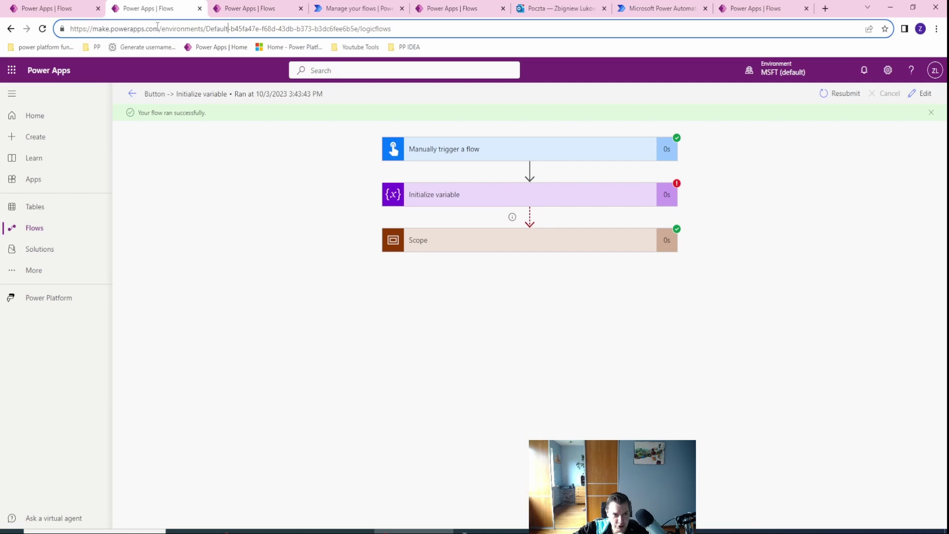
pyautogui.moveTo(86, 29); pyautogui.dragTo(367, 29)
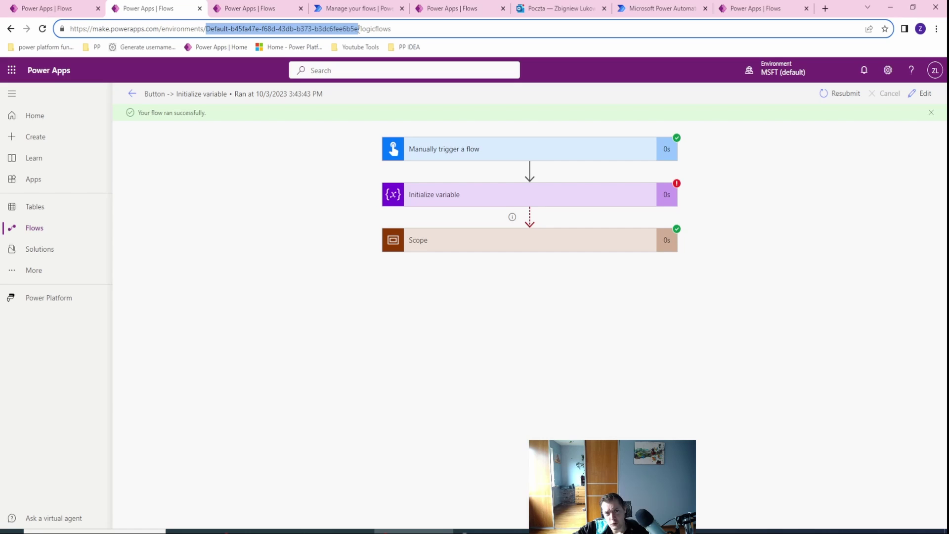
pyautogui.moveTo(361, 28); pyautogui.dragTo(401, 28)
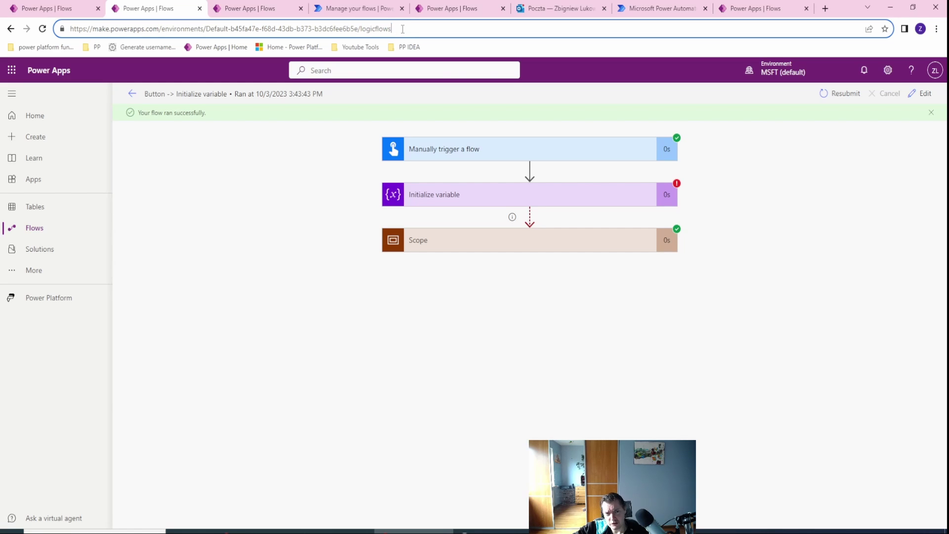
pyautogui.write('/')
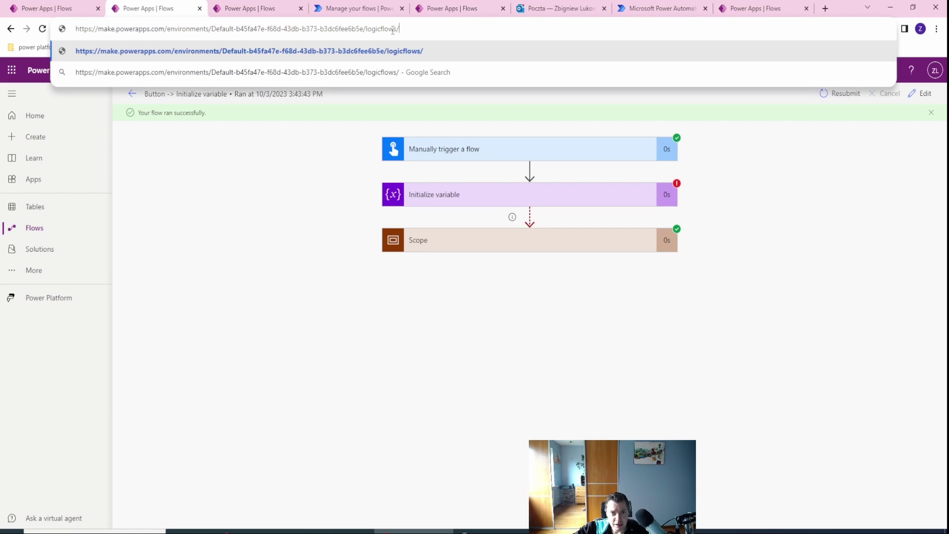
pyautogui.press('BackSpace')
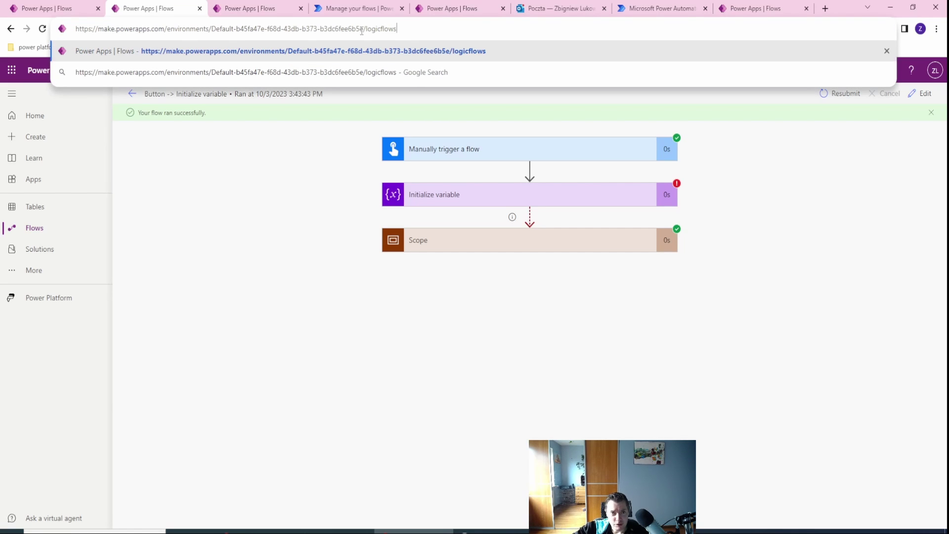
pyautogui.click(213, 282)
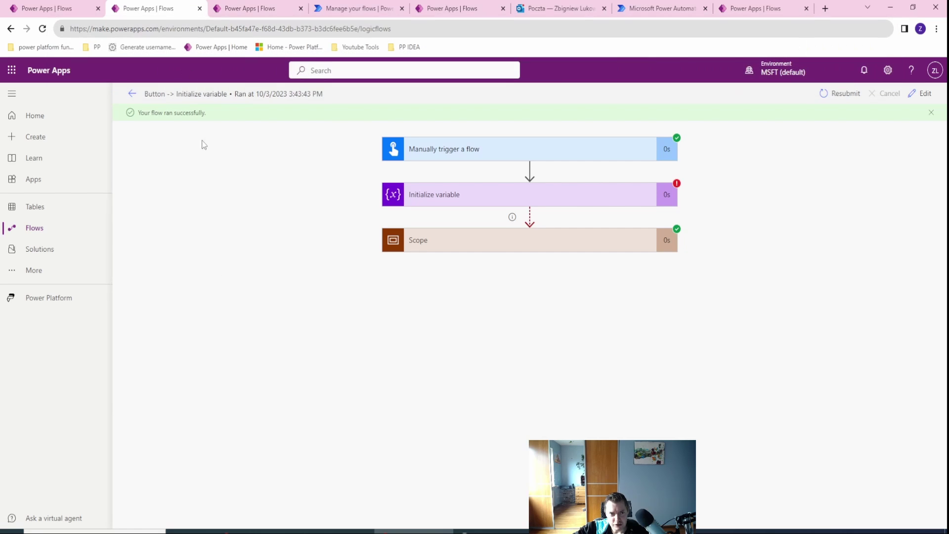
# Reload the run tab's address, bringing up the Power Automate home page
pyautogui.click(230, 5)
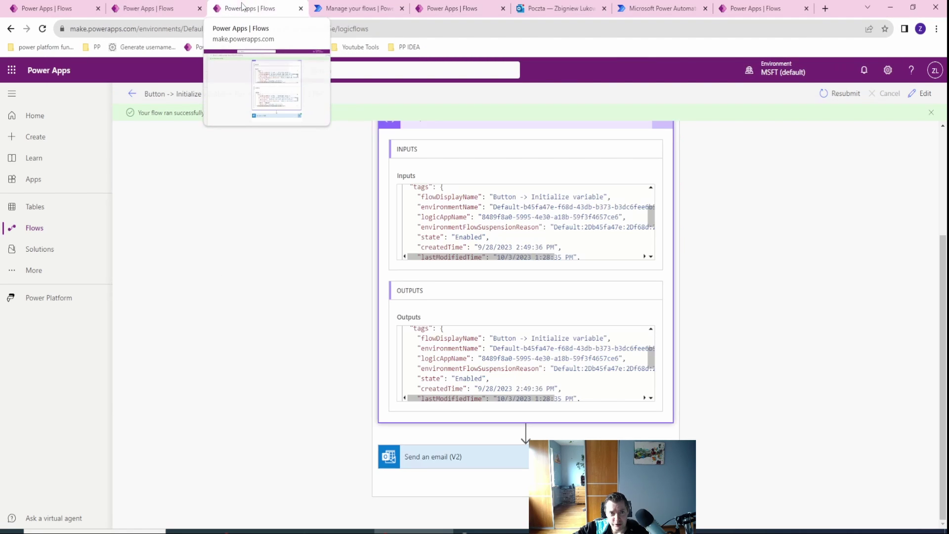
pyautogui.click(149, 8)
pyautogui.click(342, 33)
pyautogui.press('Return')
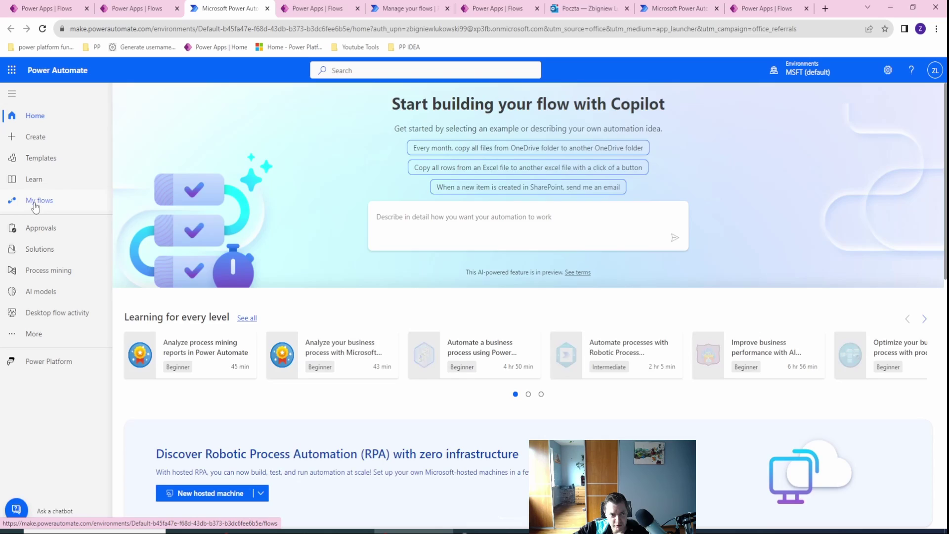
# Open the Oct 3, 03:43 PM run of Button -> Initialize variable from My flows
pyautogui.click(41, 198)
pyautogui.click(203, 215)
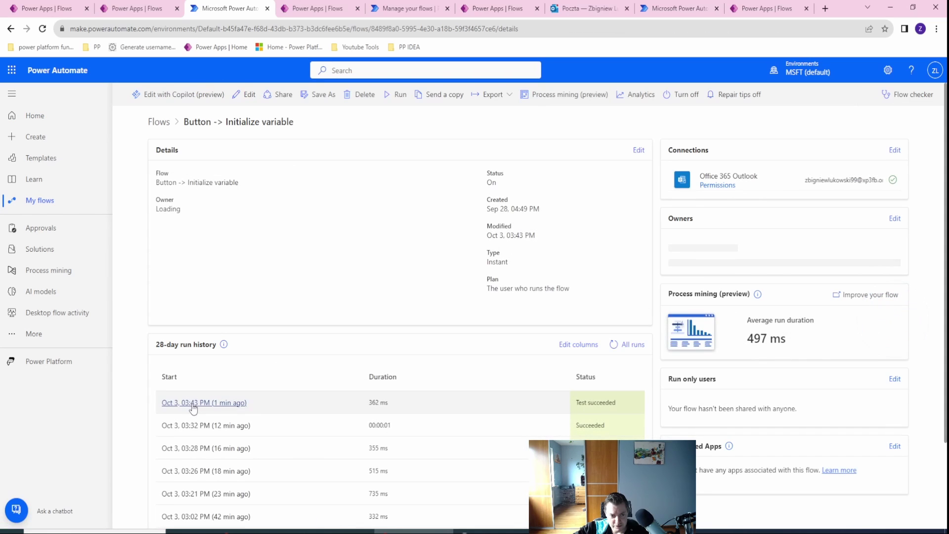
pyautogui.click(192, 402)
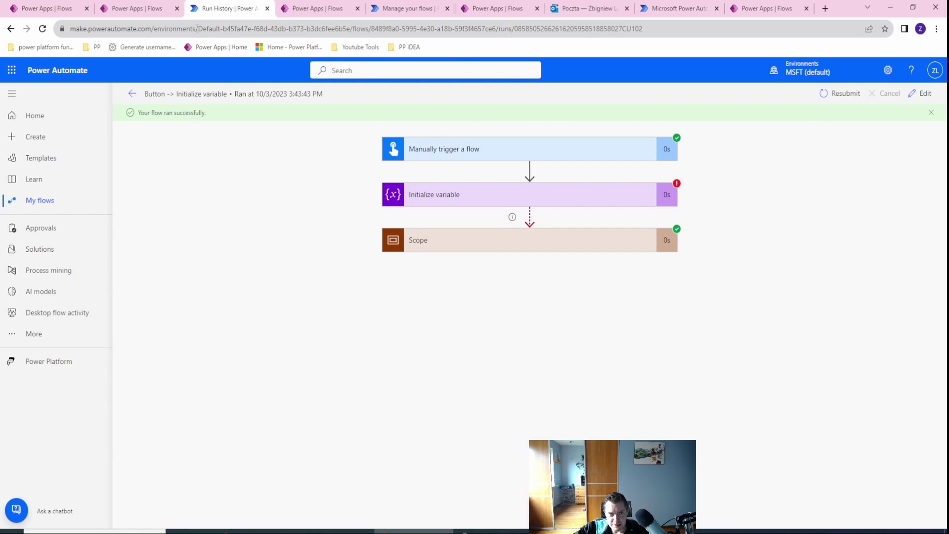
# Select the run address's start through the environment ID for the email link
pyautogui.moveTo(71, 28); pyautogui.dragTo(714, 29)
pyautogui.click(225, 28)
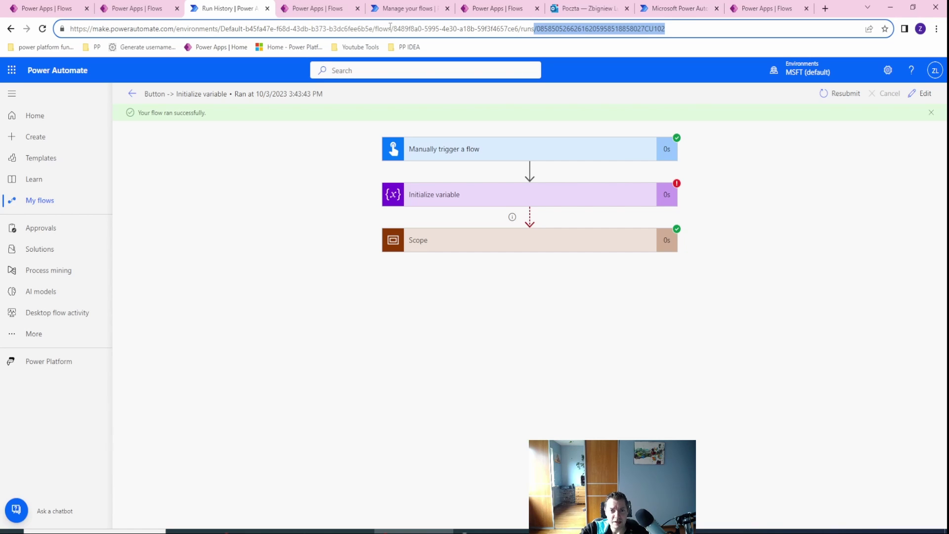
pyautogui.moveTo(395, 30); pyautogui.dragTo(515, 29)
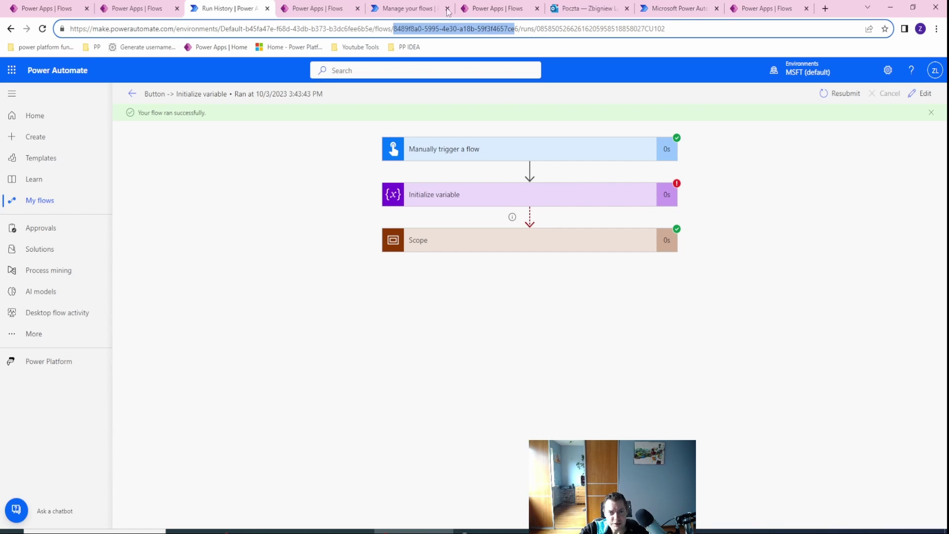
pyautogui.moveTo(70, 28); pyautogui.dragTo(226, 30)
pyautogui.hotkey('ctrl', 'c')
pyautogui.click(55, 8)
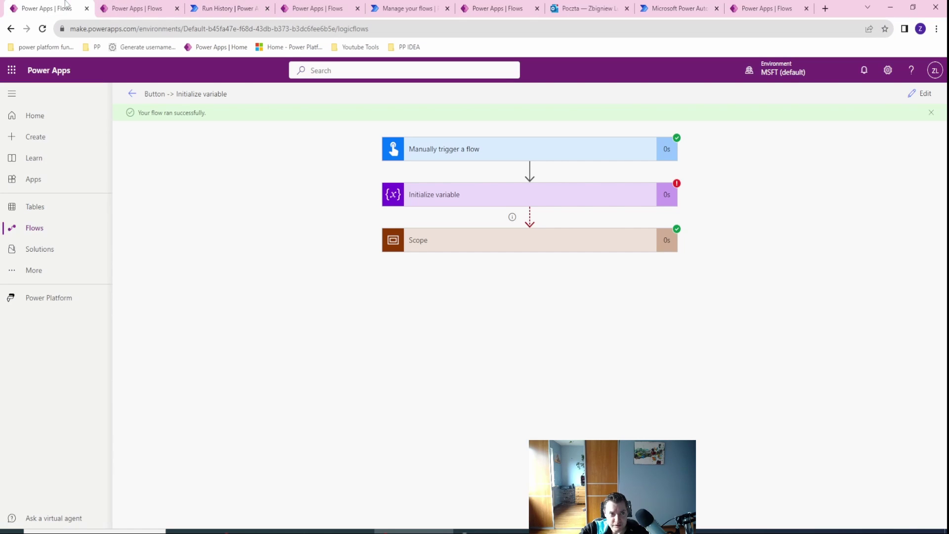
# Replace the email body's placeholder x with the pasted run page address
pyautogui.click(919, 93)
pyautogui.doubleClick(457, 384)
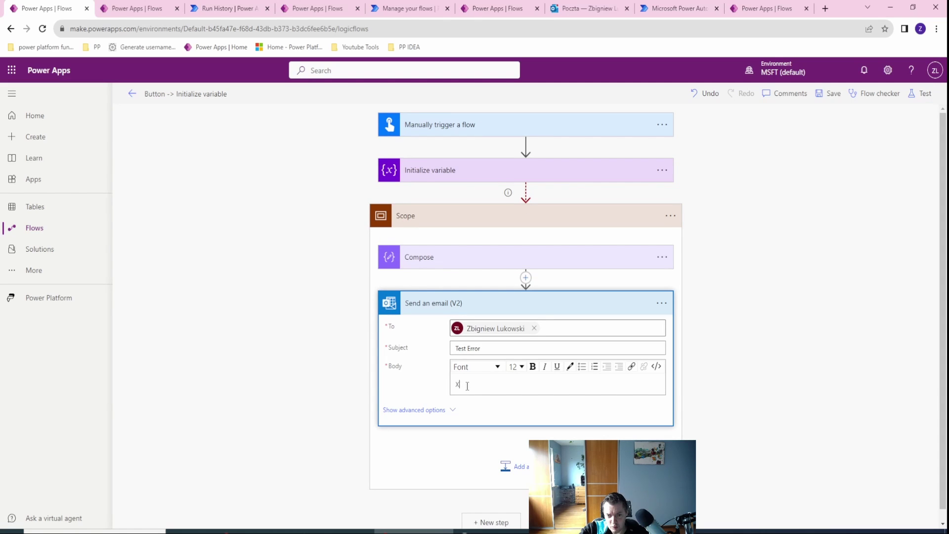
pyautogui.hotkey('ctrl', 'v')
pyautogui.press('BackSpace')
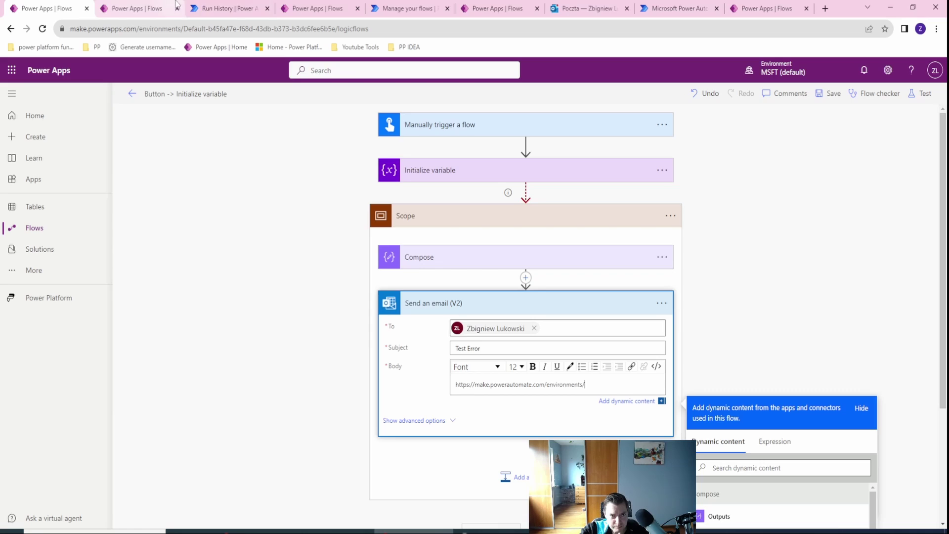
pyautogui.click(157, 9)
# In the failed run, expand Scope and locate environmentName in the Compose inputs
pyautogui.click(225, 8)
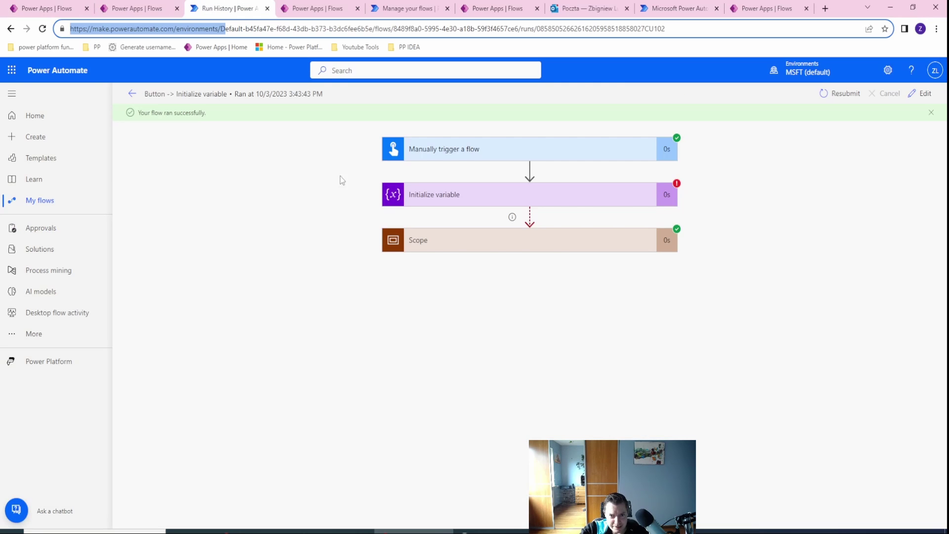
pyautogui.click(455, 239)
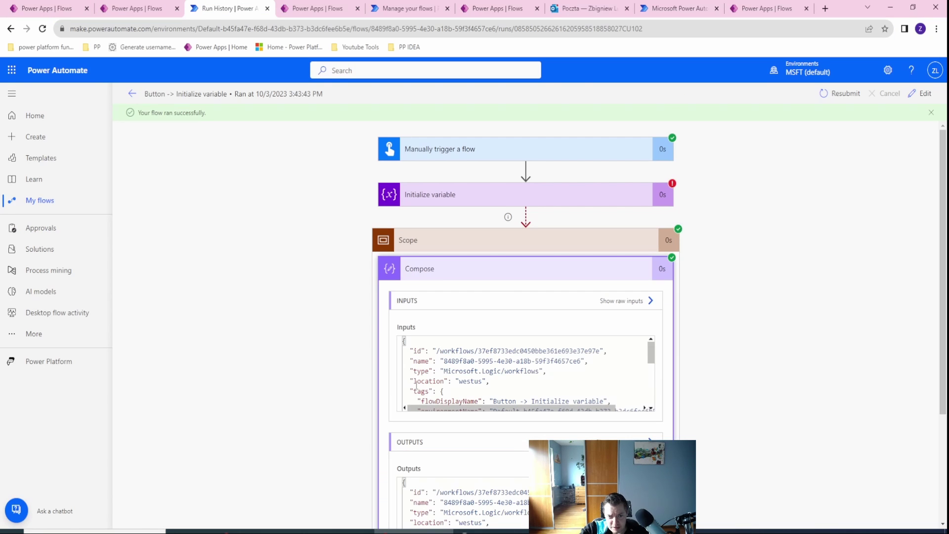
pyautogui.scroll(-1, 508, 360)
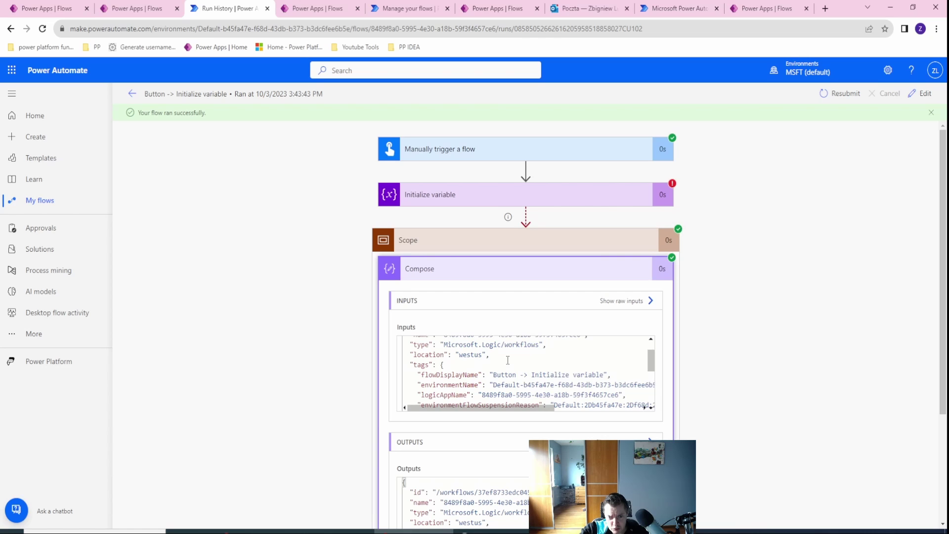
pyautogui.scroll(1, 491, 377)
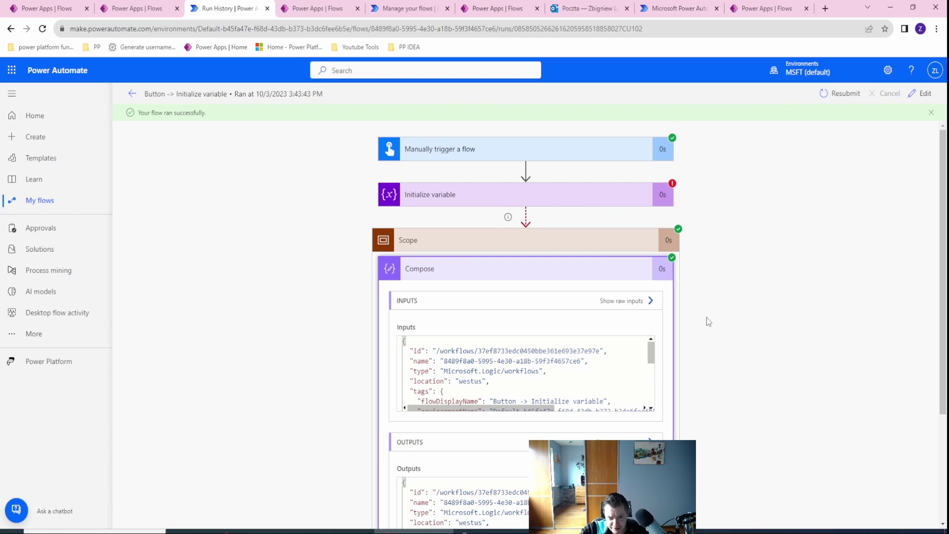
pyautogui.scroll(-1, 708, 321)
pyautogui.scroll(-1, 498, 326)
pyautogui.moveTo(492, 332); pyautogui.dragTo(636, 333)
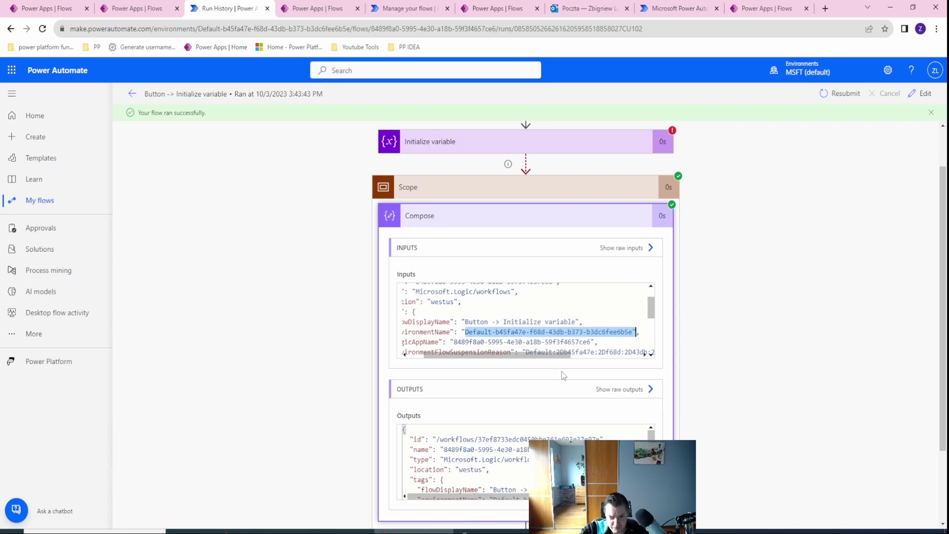
pyautogui.moveTo(528, 363); pyautogui.dragTo(512, 362)
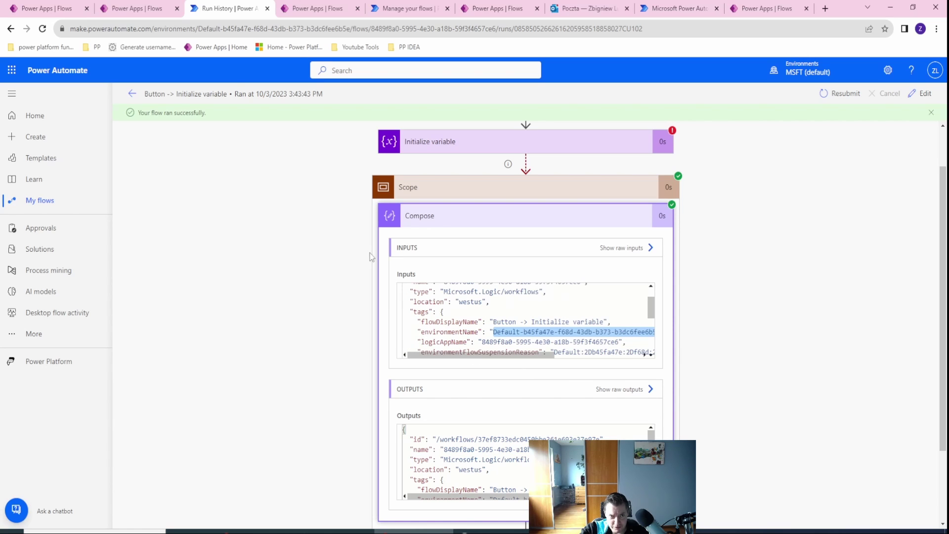
pyautogui.click(141, 5)
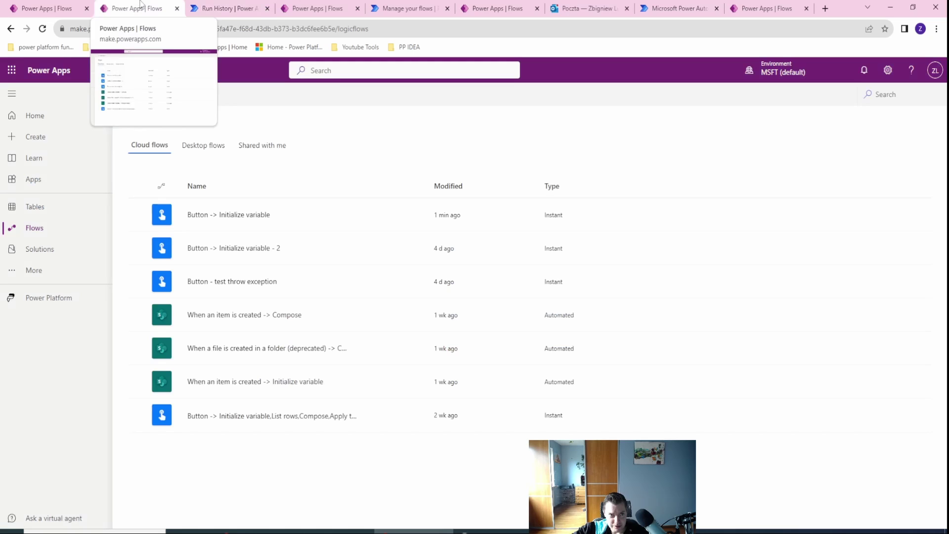
# Append the expression outputs('Compose')['tags']['environmentName'] after the environments URL in the body
pyautogui.click(64, 5)
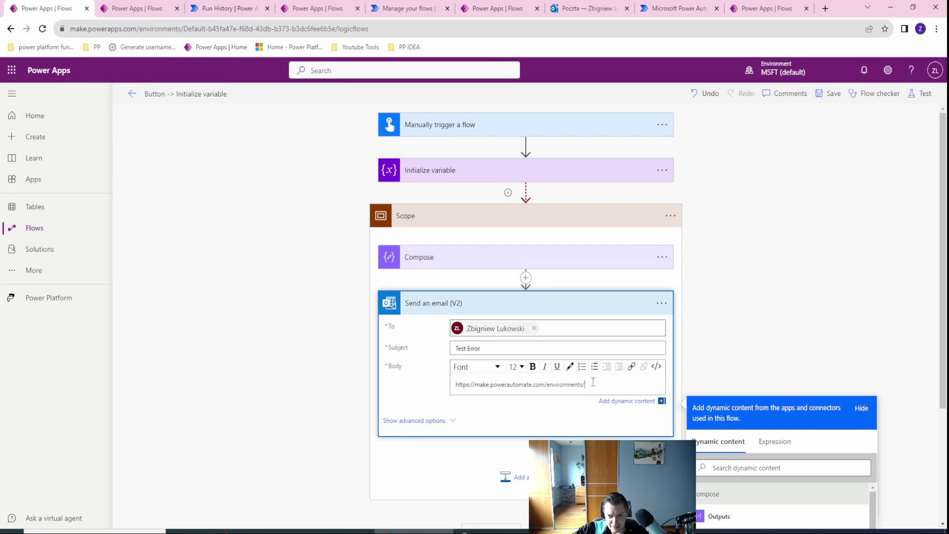
pyautogui.click(774, 441)
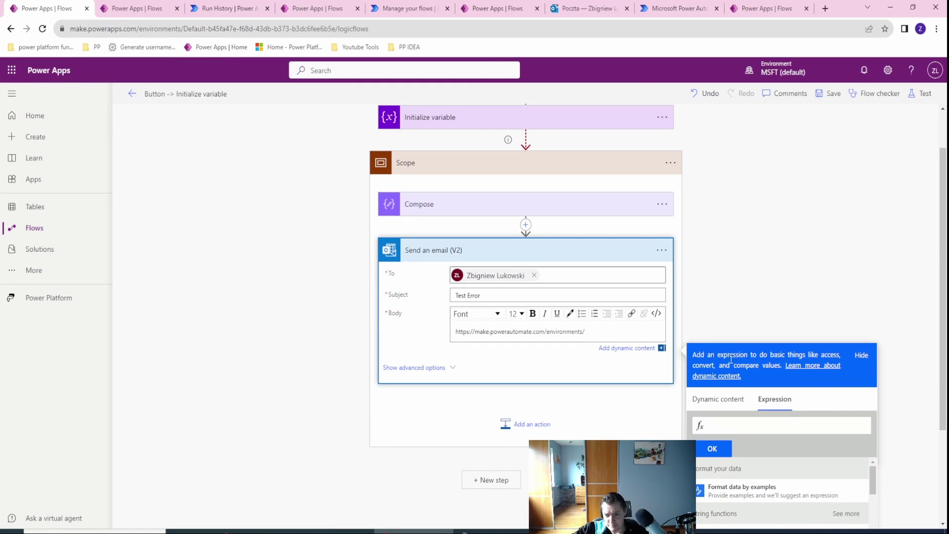
pyautogui.write('out')
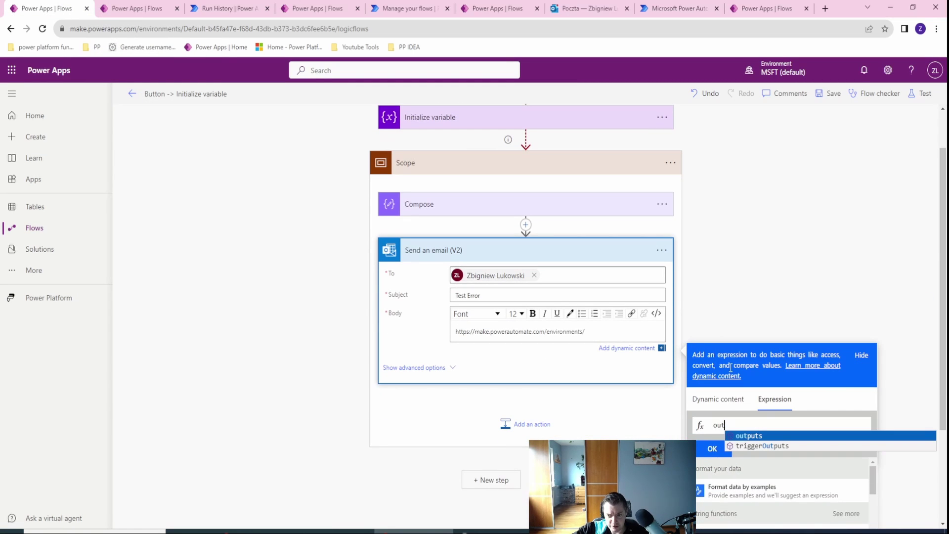
pyautogui.click(751, 437)
pyautogui.write("'")
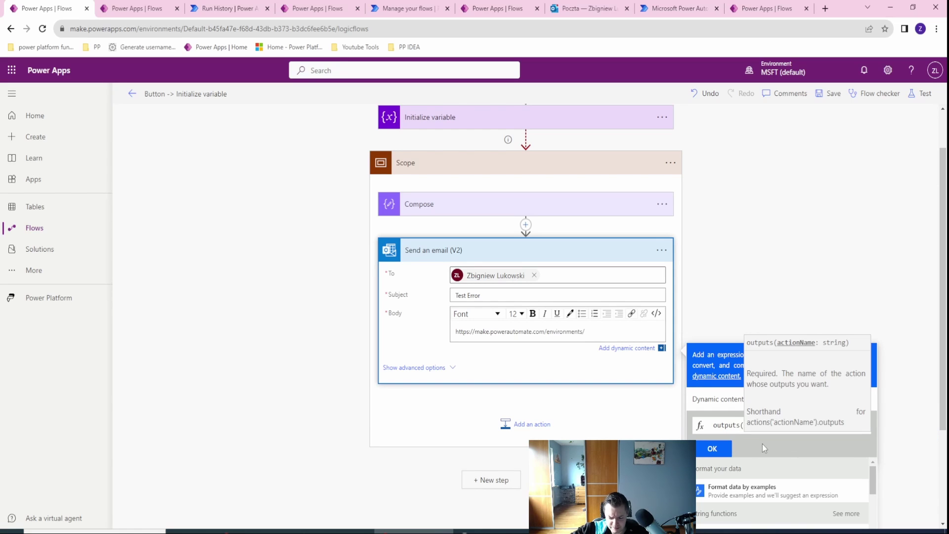
pyautogui.write('Compose')
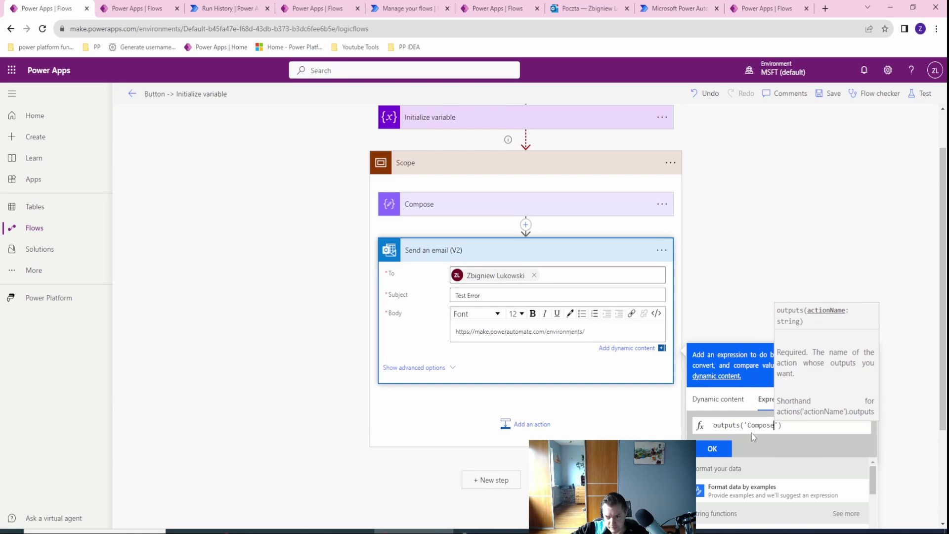
pyautogui.click(792, 428)
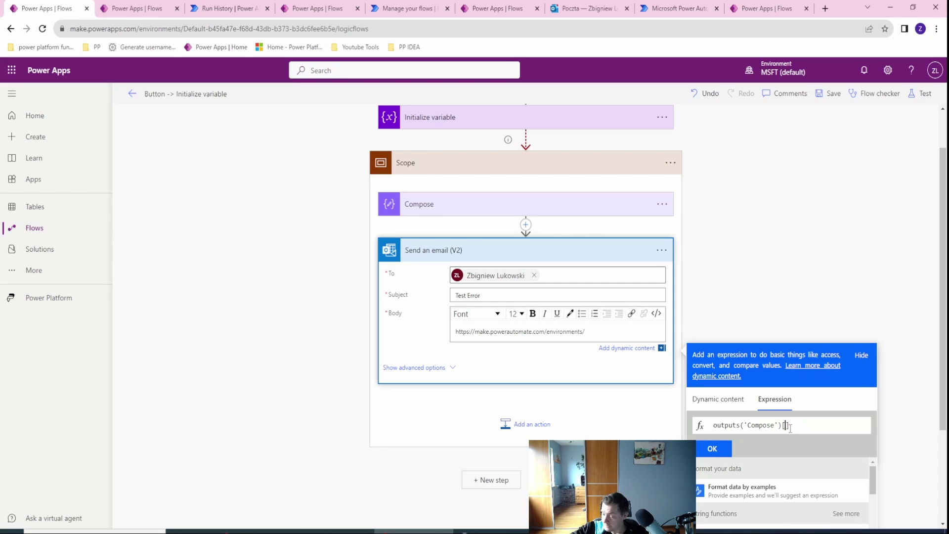
pyautogui.write("['tags")
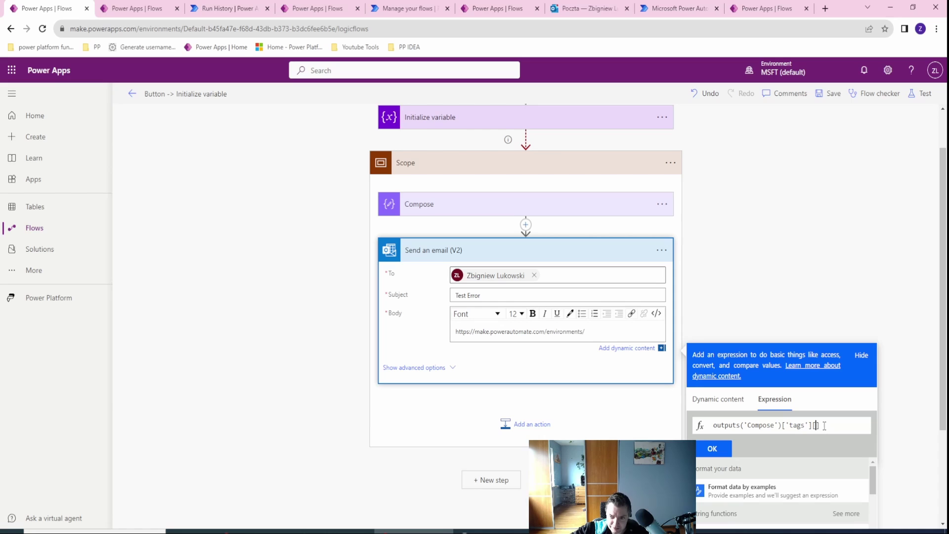
pyautogui.write("']['environme")
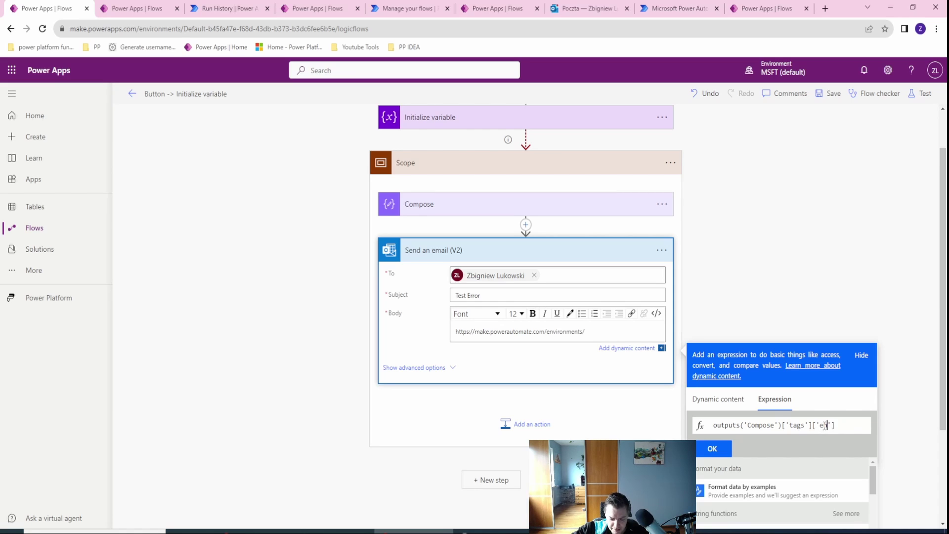
pyautogui.write('nt')
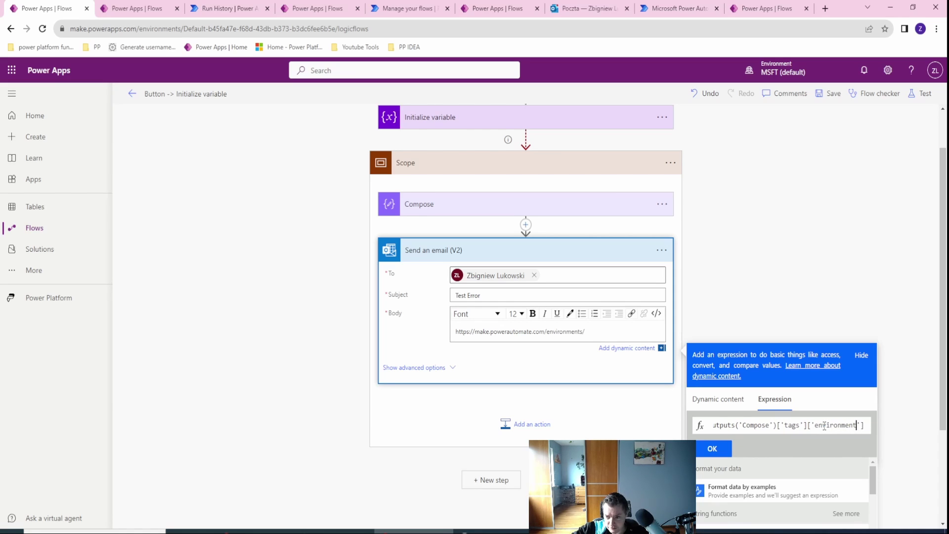
pyautogui.write('Name')
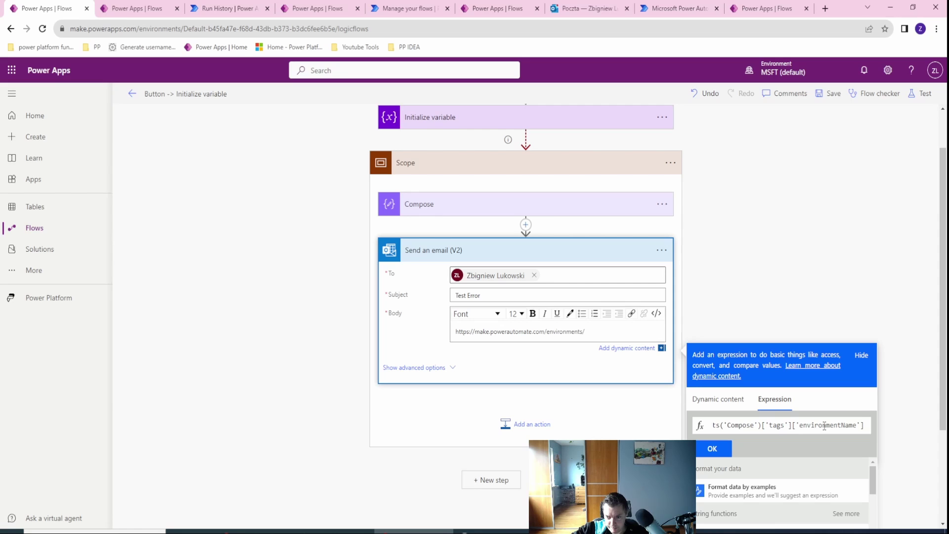
pyautogui.click(710, 451)
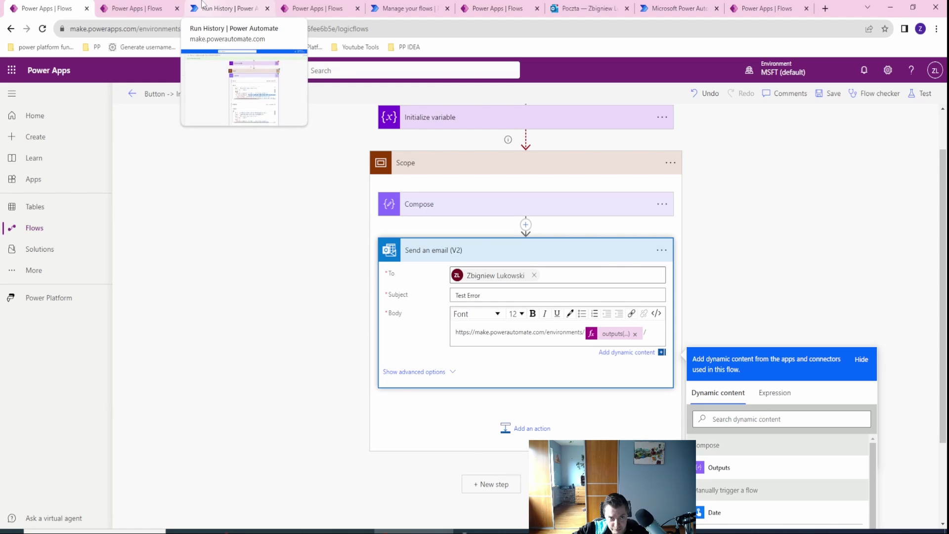
# Compare the flow ID in the run address with the Compose inputs' logicAppName value
pyautogui.click(223, 7)
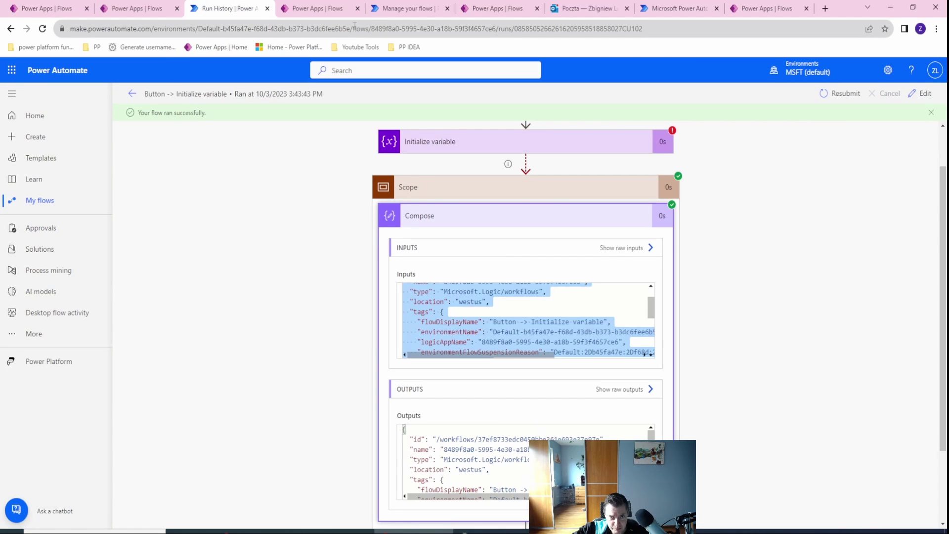
pyautogui.moveTo(354, 25); pyautogui.dragTo(496, 25)
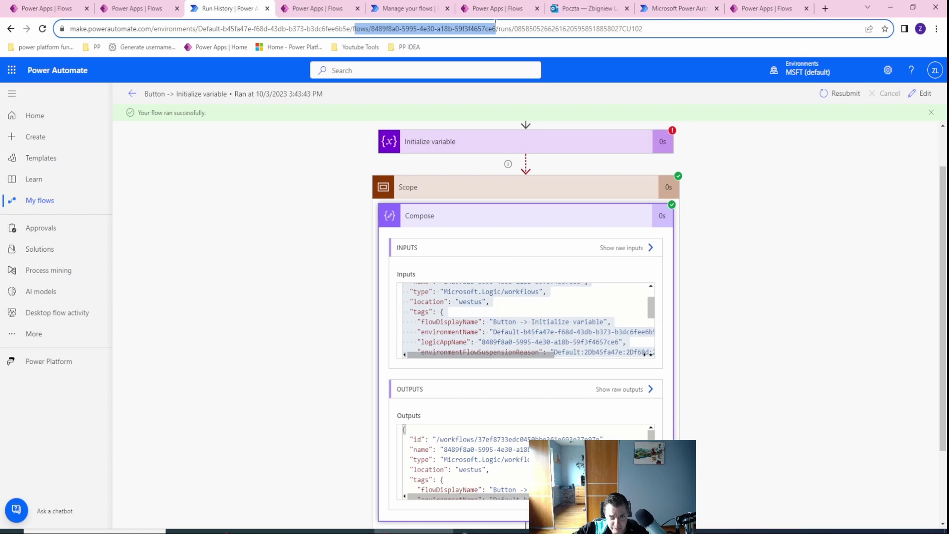
pyautogui.click(379, 30)
pyautogui.hotkey('shift', 'Right')
pyautogui.hotkey('shift', 'Right')
pyautogui.hotkey('shift', 'Right')
pyautogui.hotkey('shift', 'Right')
pyautogui.hotkey('shift', 'Right')
pyautogui.hotkey('shift', 'Right')
pyautogui.hotkey('shift', 'Right')
pyautogui.hotkey('shift', 'Right')
pyautogui.hotkey('shift', 'Right')
pyautogui.hotkey('shift', 'Right')
pyautogui.hotkey('shift', 'Right')
pyautogui.hotkey('shift', 'Right')
pyautogui.hotkey('shift', 'Right')
pyautogui.hotkey('shift', 'Right')
pyautogui.hotkey('shift', 'Right')
pyautogui.hotkey('shift', 'Right')
pyautogui.hotkey('shift', 'Right')
pyautogui.hotkey('shift', 'Right')
pyautogui.hotkey('shift', 'Right')
pyautogui.hotkey('shift', 'Right')
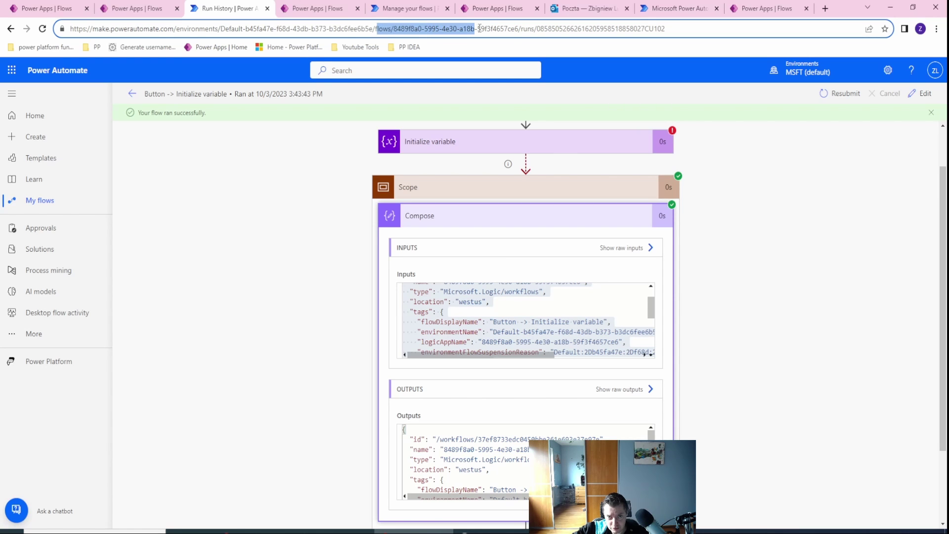
pyautogui.moveTo(393, 31); pyautogui.dragTo(405, 31)
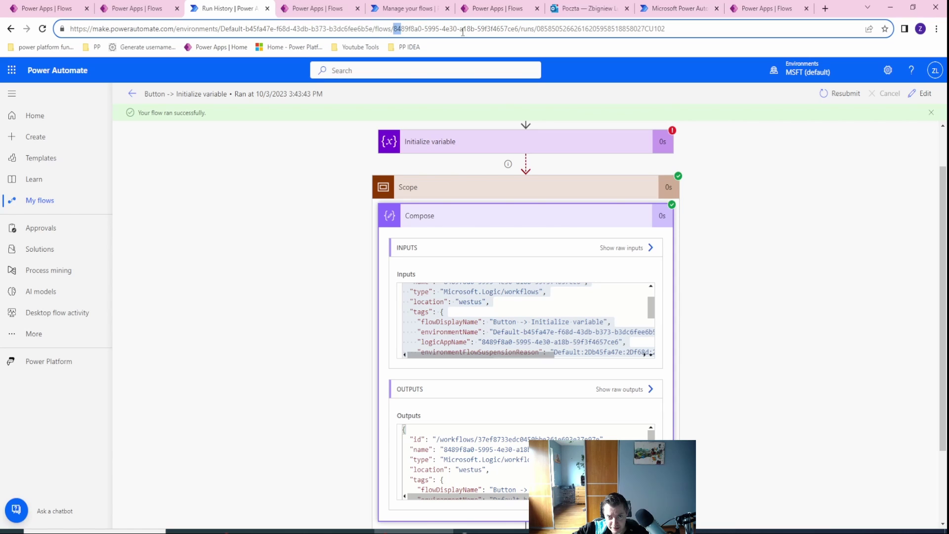
pyautogui.moveTo(508, 28); pyautogui.dragTo(525, 28)
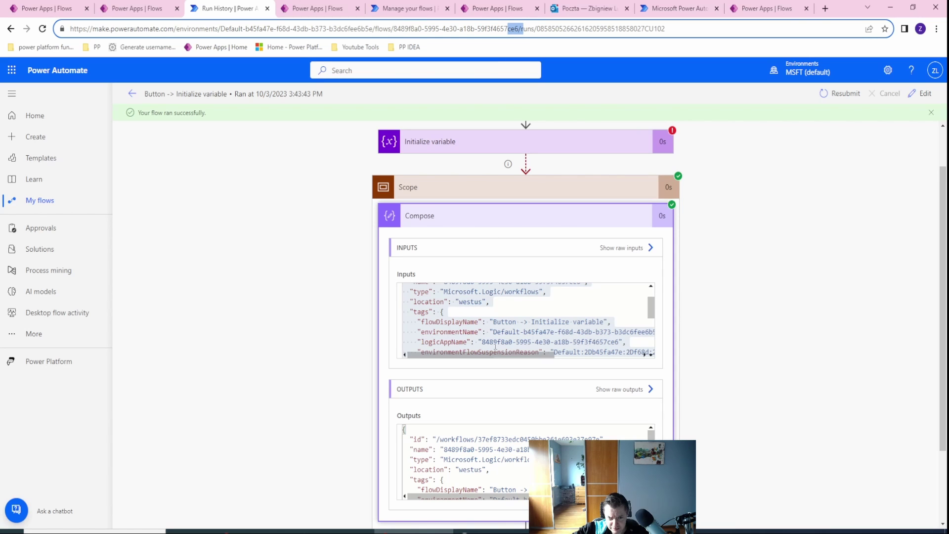
pyautogui.moveTo(480, 342); pyautogui.dragTo(623, 341)
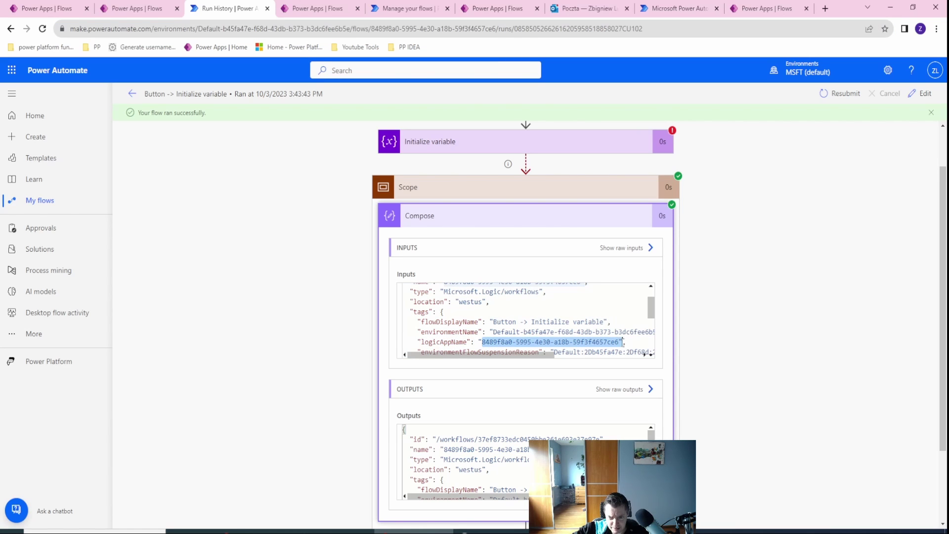
pyautogui.scroll(-1, 518, 318)
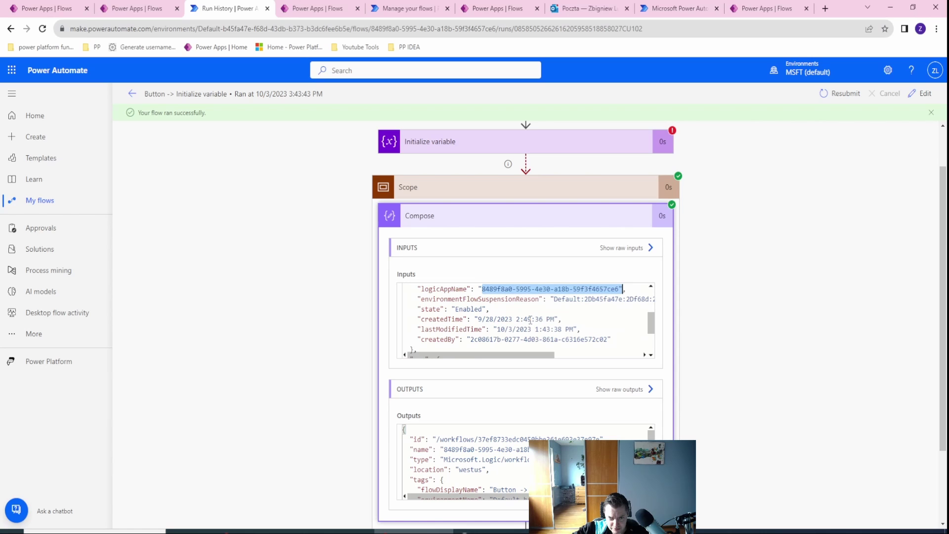
pyautogui.scroll(-2, 538, 324)
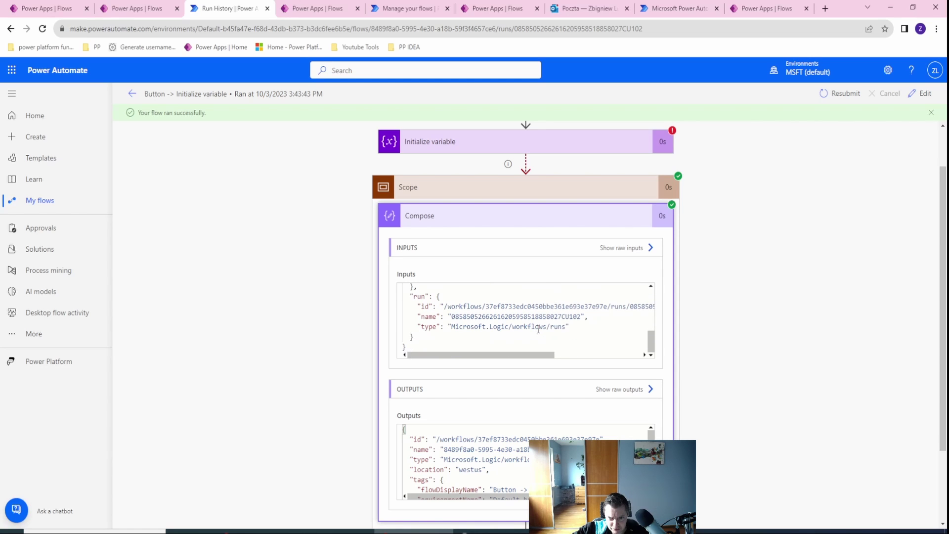
pyautogui.moveTo(479, 359); pyautogui.dragTo(477, 358)
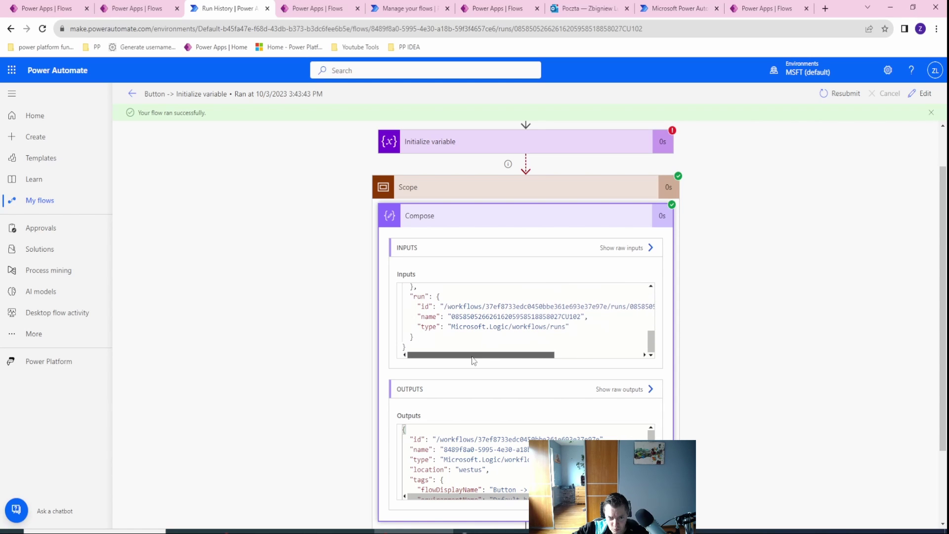
pyautogui.moveTo(463, 307); pyautogui.dragTo(599, 314)
pyautogui.doubleClick(492, 310)
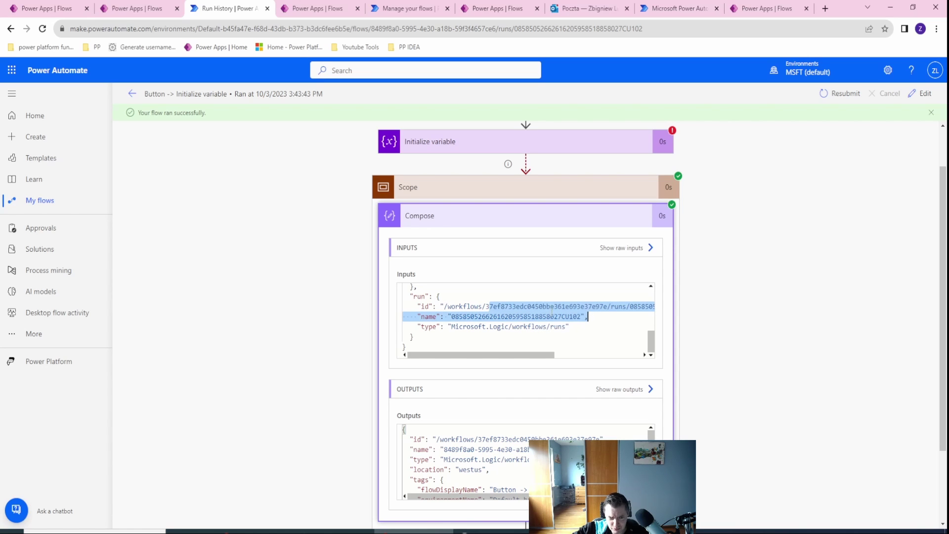
# Match the address's 'runs/' segment and run ID against the Compose run name GUID
pyautogui.scroll(-10, 528, 456)
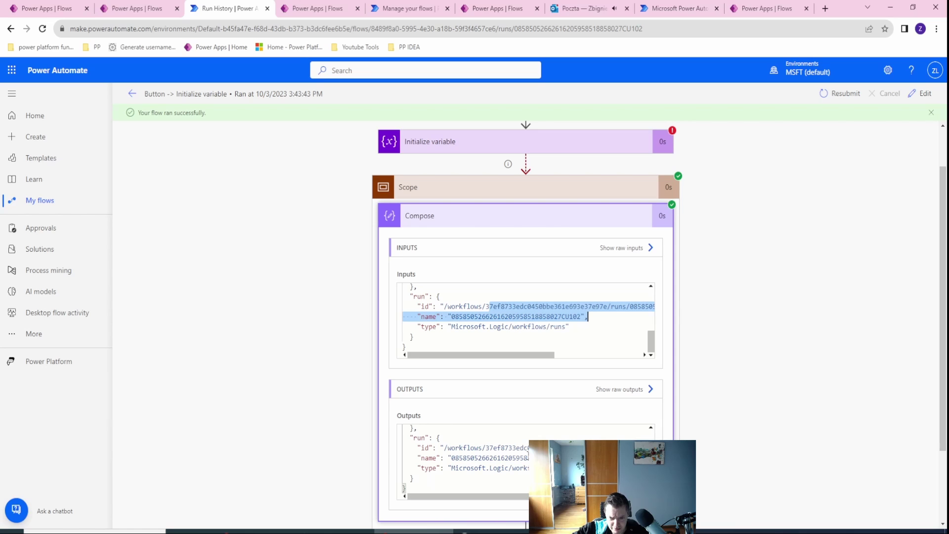
pyautogui.moveTo(486, 448); pyautogui.dragTo(548, 448)
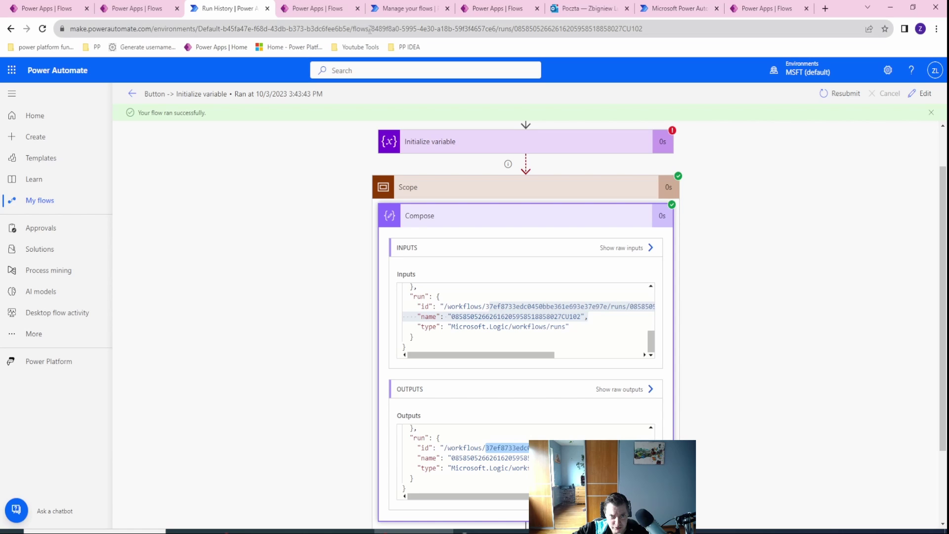
pyautogui.moveTo(370, 30); pyautogui.dragTo(518, 30)
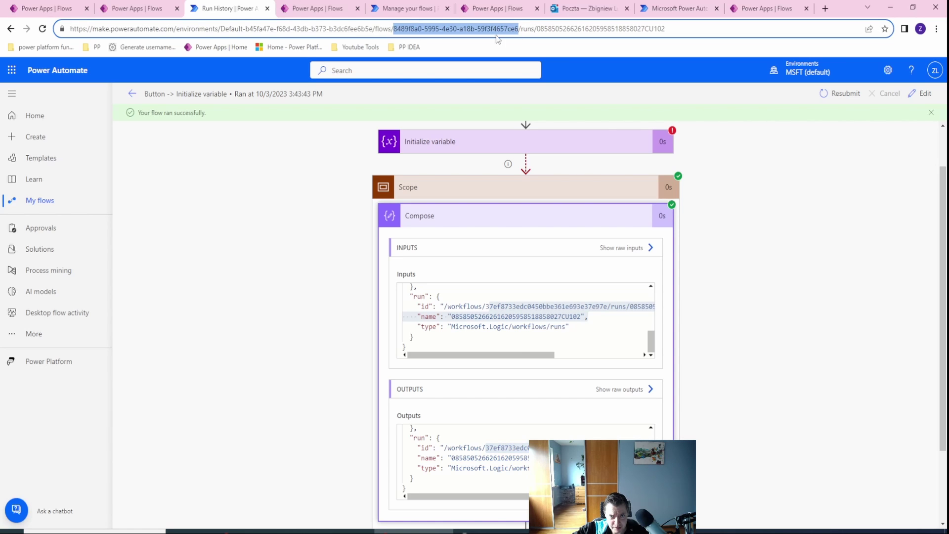
pyautogui.scroll(5, 464, 327)
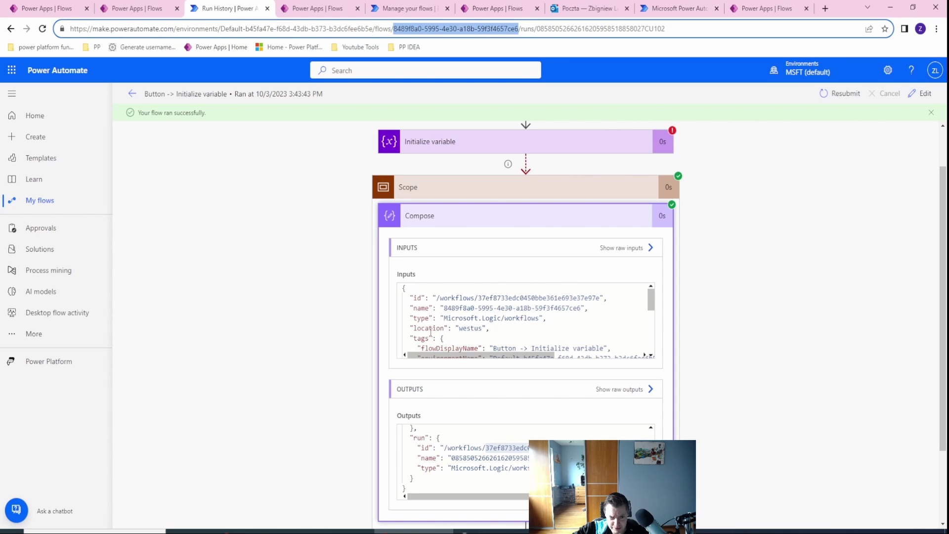
pyautogui.scroll(-3, 431, 332)
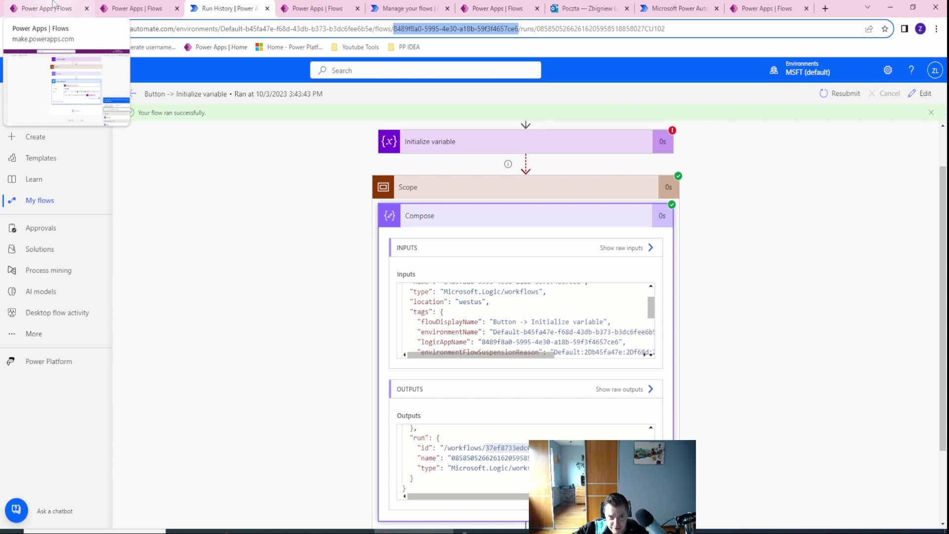
pyautogui.click(528, 29)
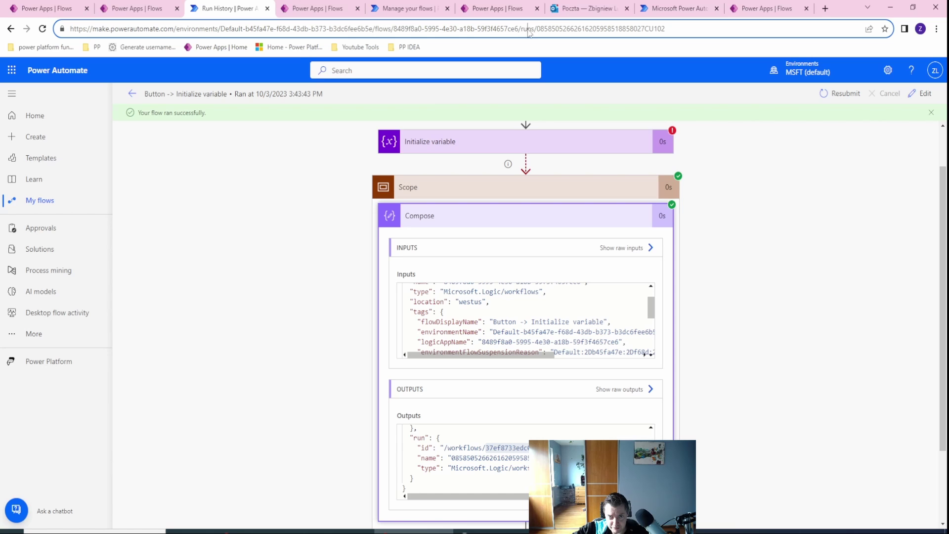
pyautogui.moveTo(521, 29); pyautogui.dragTo(537, 28)
pyautogui.scroll(-5, 496, 334)
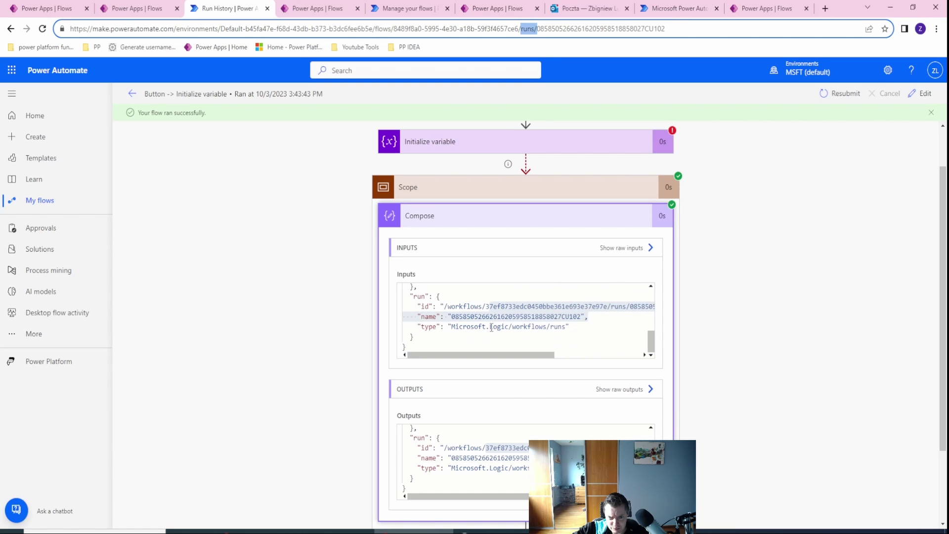
pyautogui.click(451, 317)
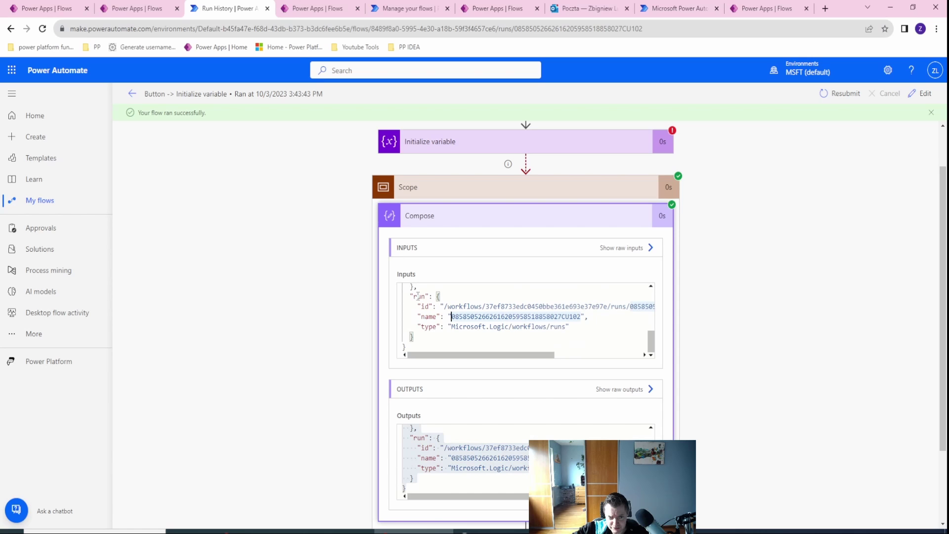
pyautogui.click(47, 9)
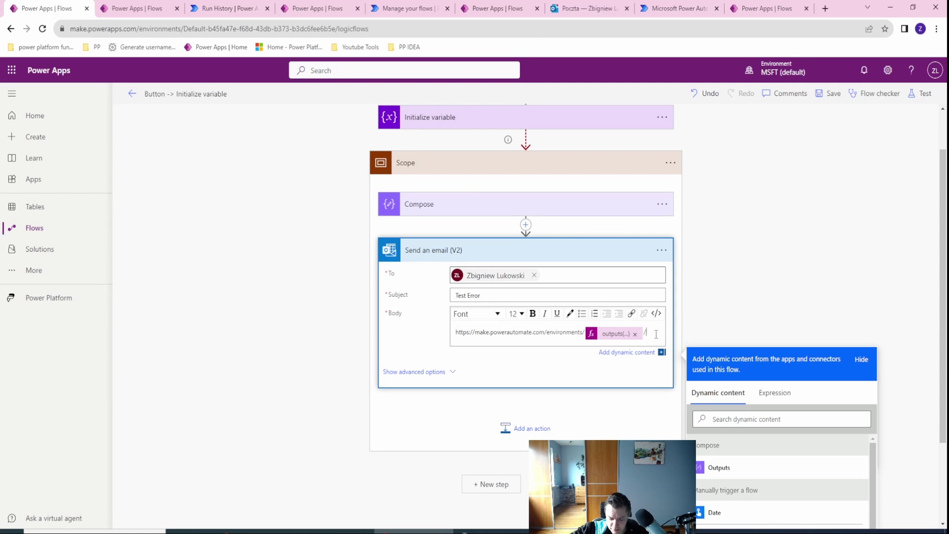
# Start an outputs('Compose')['tags' expression for the email body
pyautogui.click(774, 393)
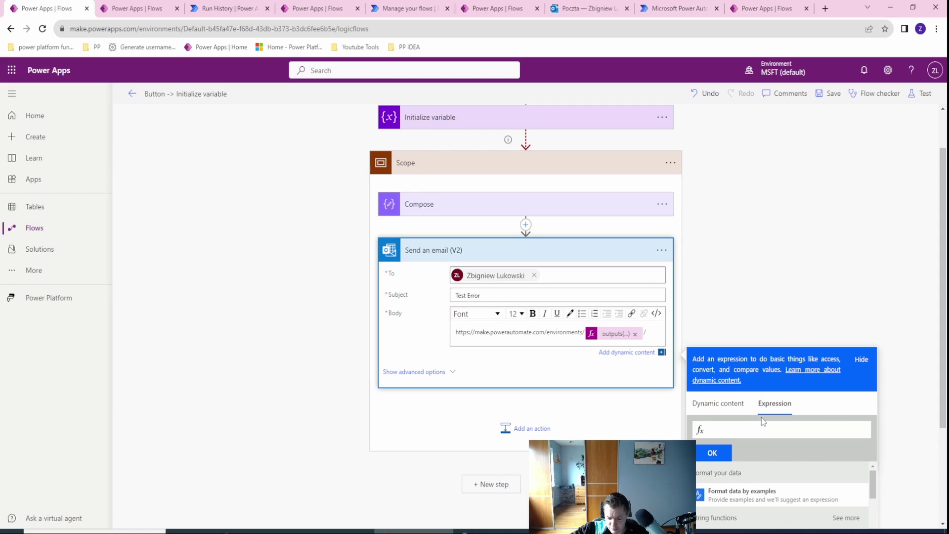
pyautogui.write('out')
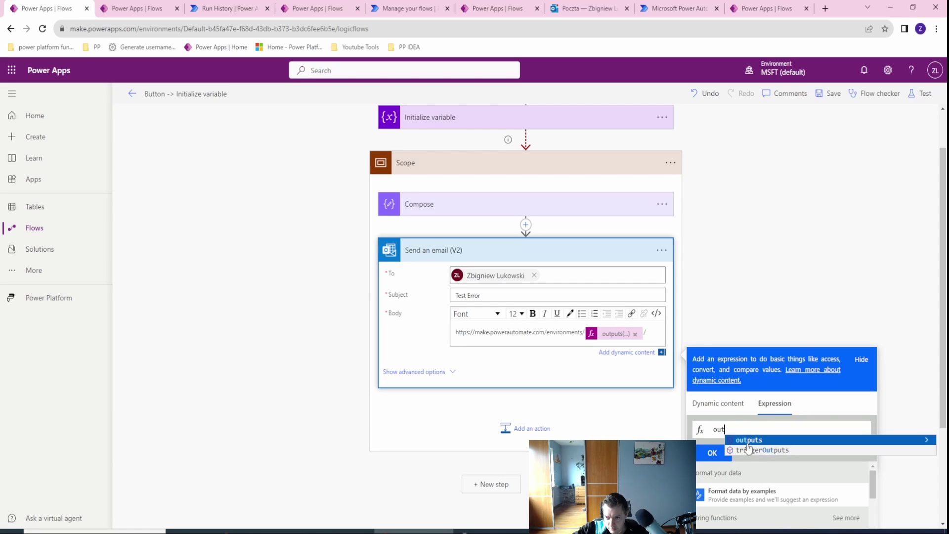
pyautogui.click(750, 443)
pyautogui.write("'Compose')")
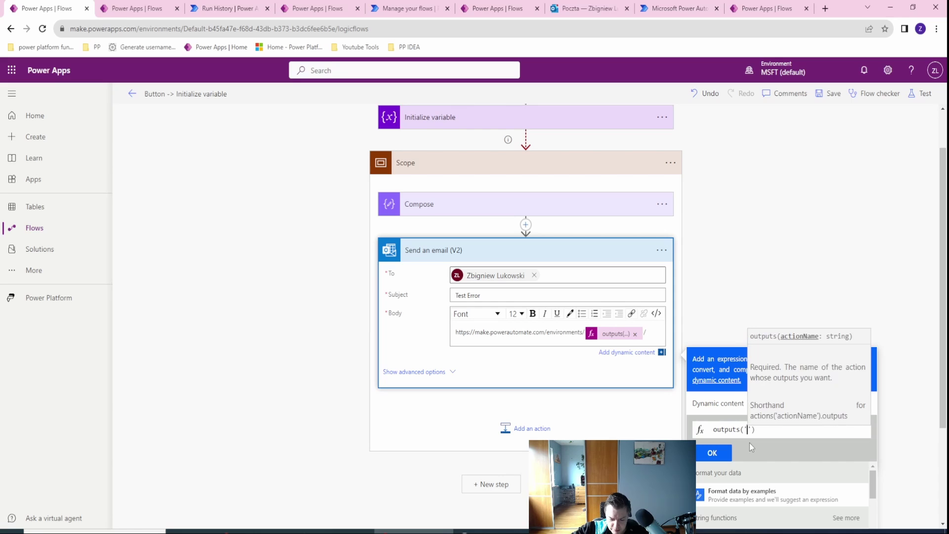
pyautogui.click(804, 434)
pyautogui.write('[')
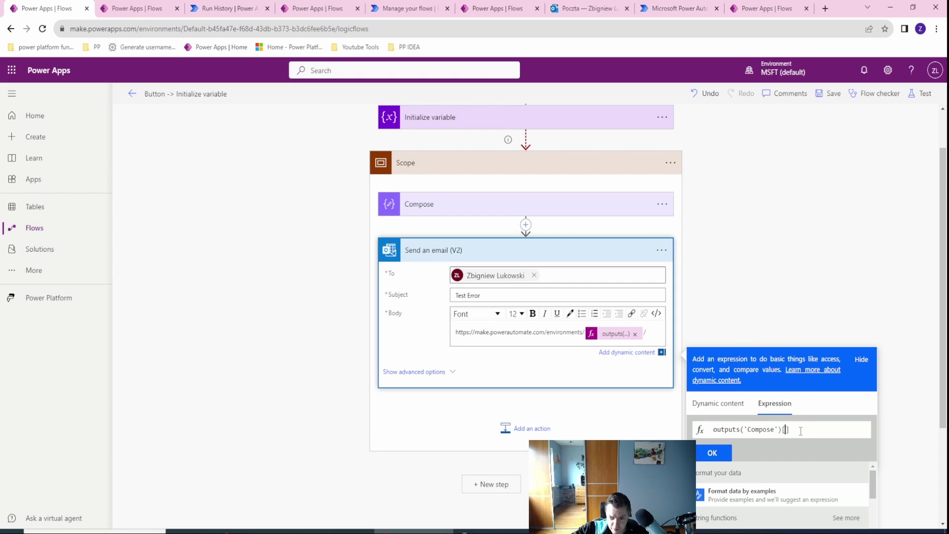
pyautogui.write("'tags")
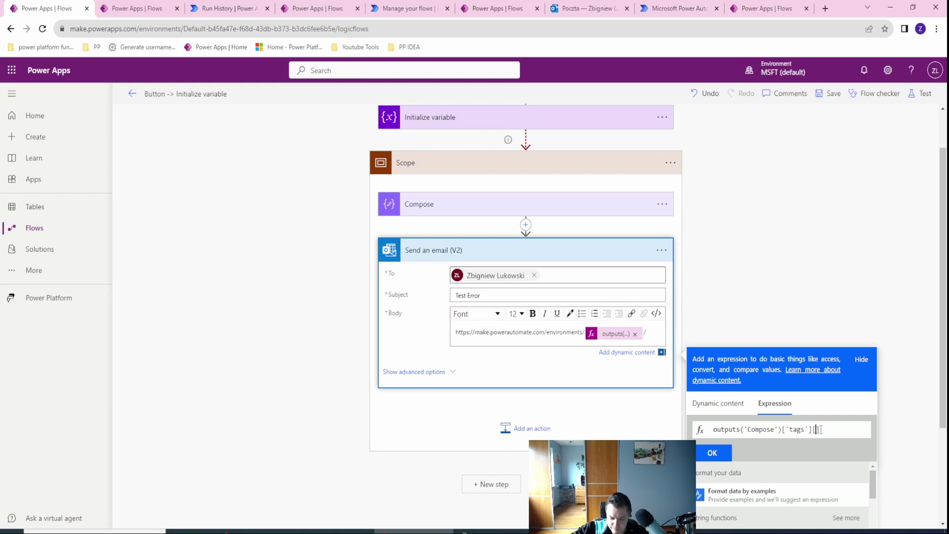
# Find the logicAppName key in the Compose inputs on the run details page
pyautogui.click(136, 8)
pyautogui.click(209, 5)
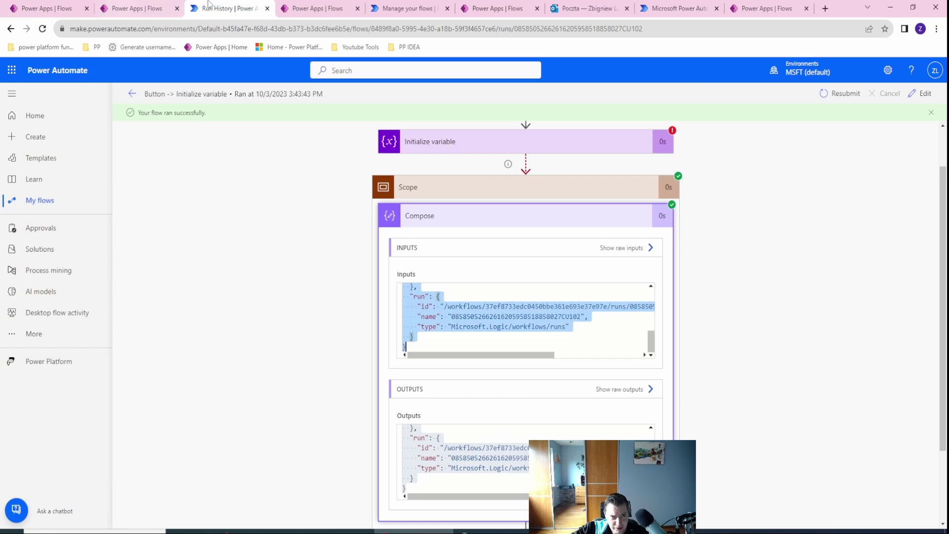
pyautogui.scroll(5, 443, 299)
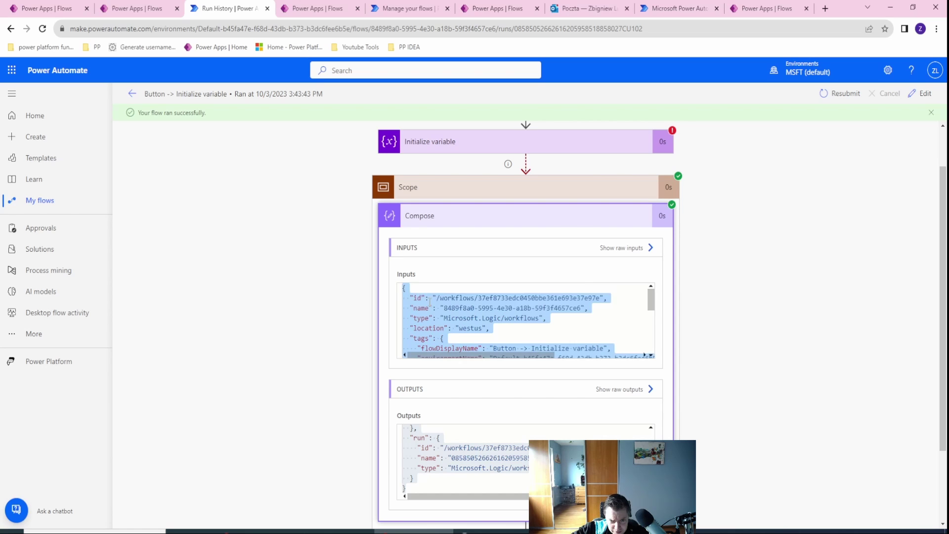
pyautogui.scroll(-1, 429, 302)
pyautogui.doubleClick(430, 341)
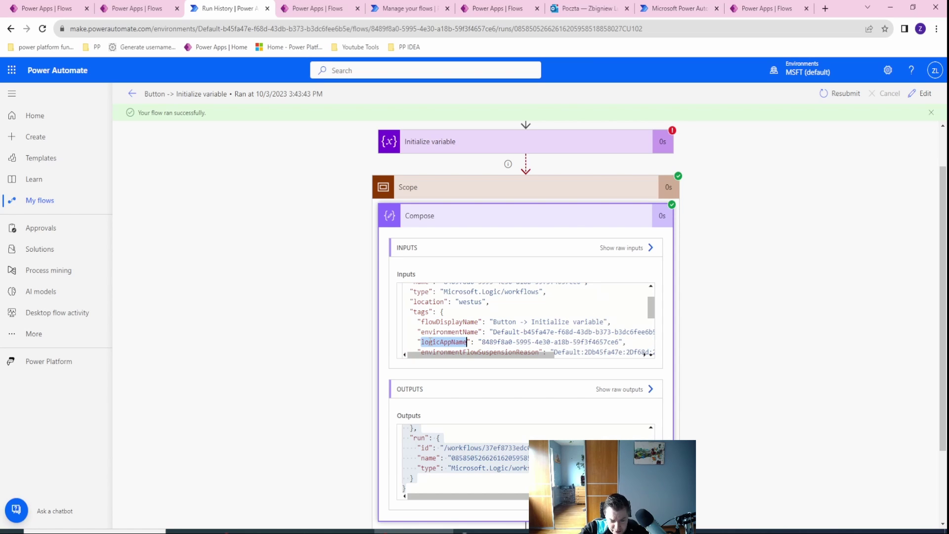
pyautogui.click(77, 5)
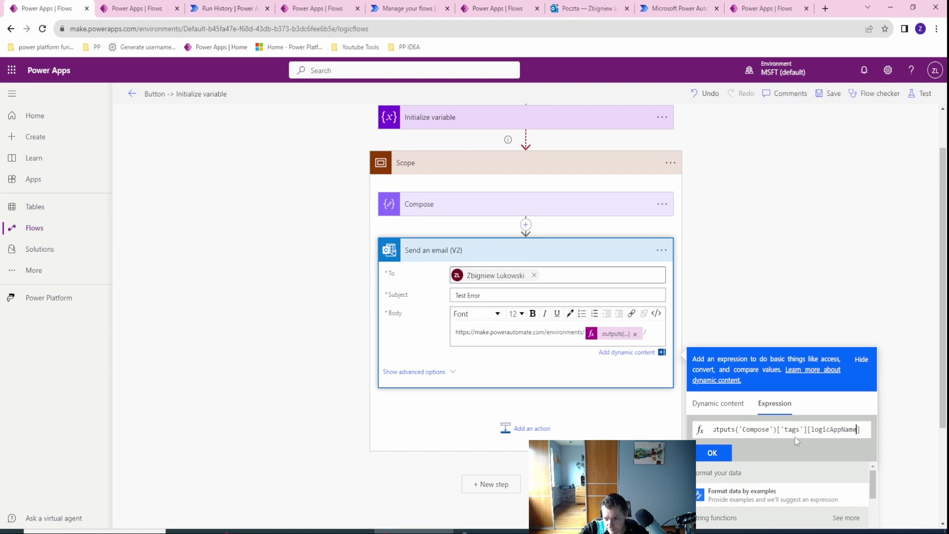
# Complete outputs('Compose')['tags']['logicAppName'], insert it into the body, and type /runs after it
pyautogui.keyDown('shift'); pyautogui.click(812, 430); pyautogui.keyUp('shift')
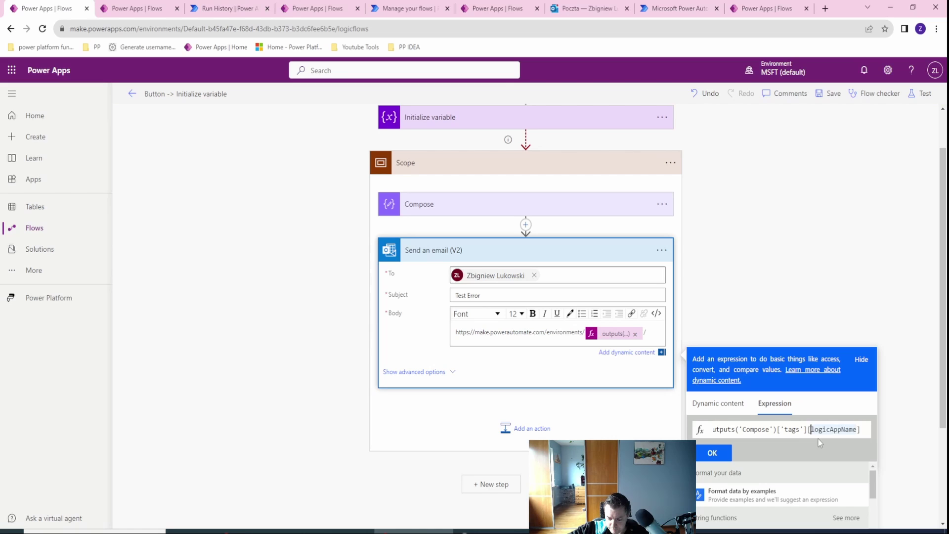
pyautogui.write("'")
pyautogui.click(861, 429)
pyautogui.write("'")
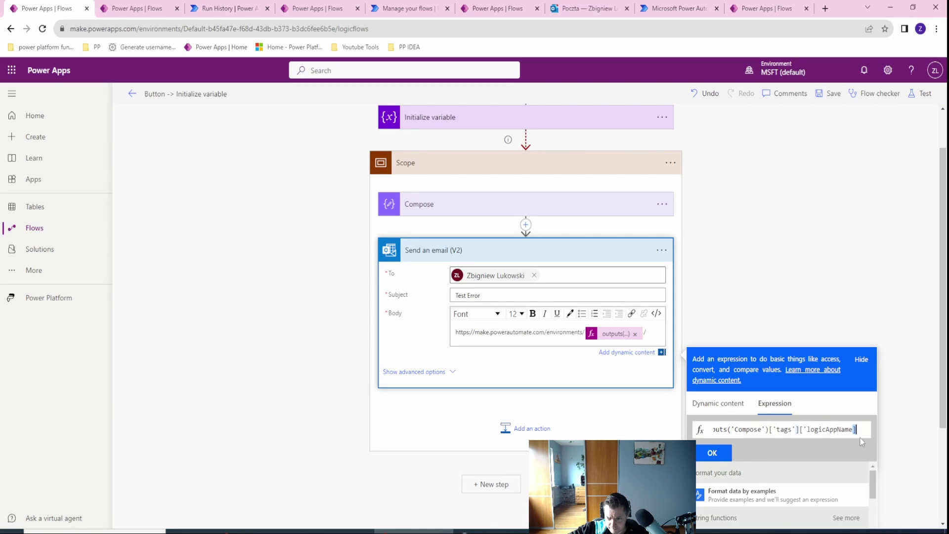
pyautogui.click(721, 453)
pyautogui.write('/runs/')
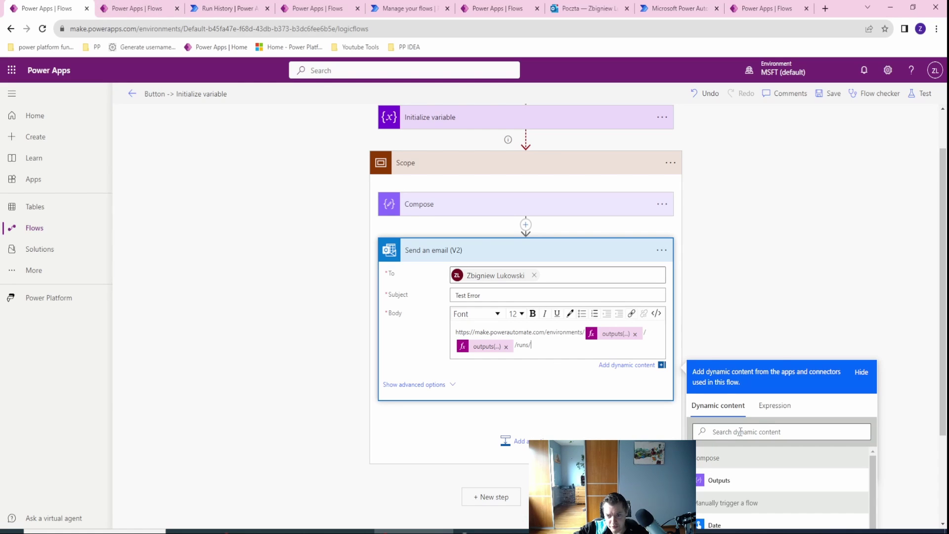
# Begin a new body expression reading outputs('Compose')['runs']
pyautogui.click(774, 405)
pyautogui.write('Com')
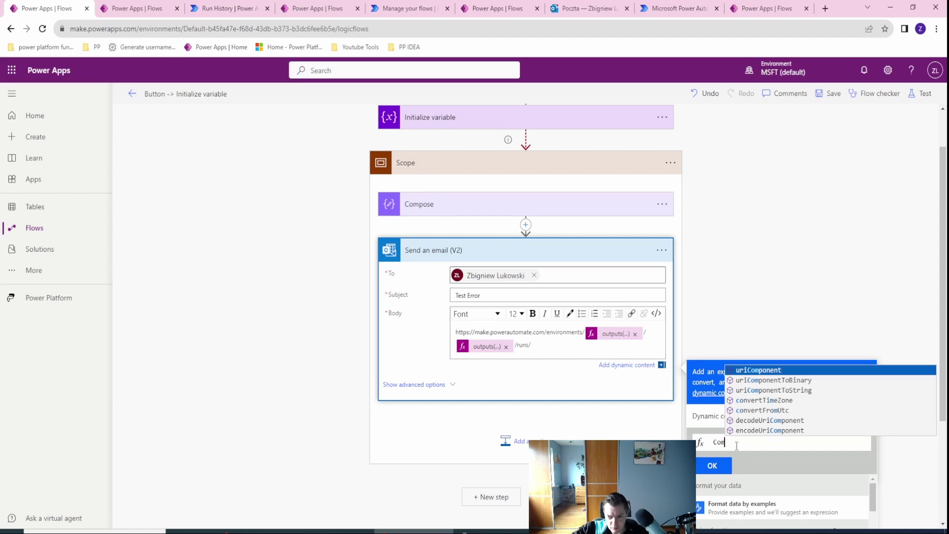
pyautogui.press('BackSpace')
pyautogui.press('BackSpace')
pyautogui.press('BackSpace')
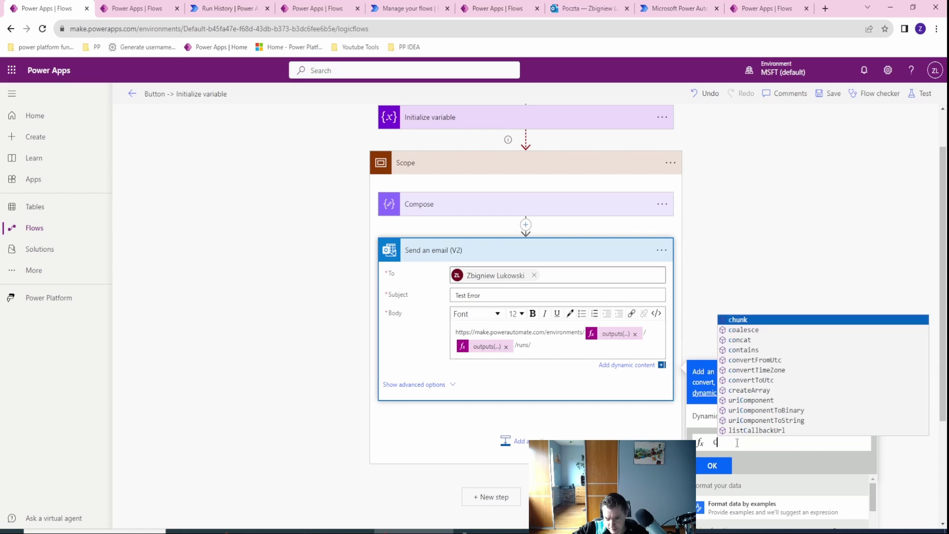
pyautogui.write('compose')
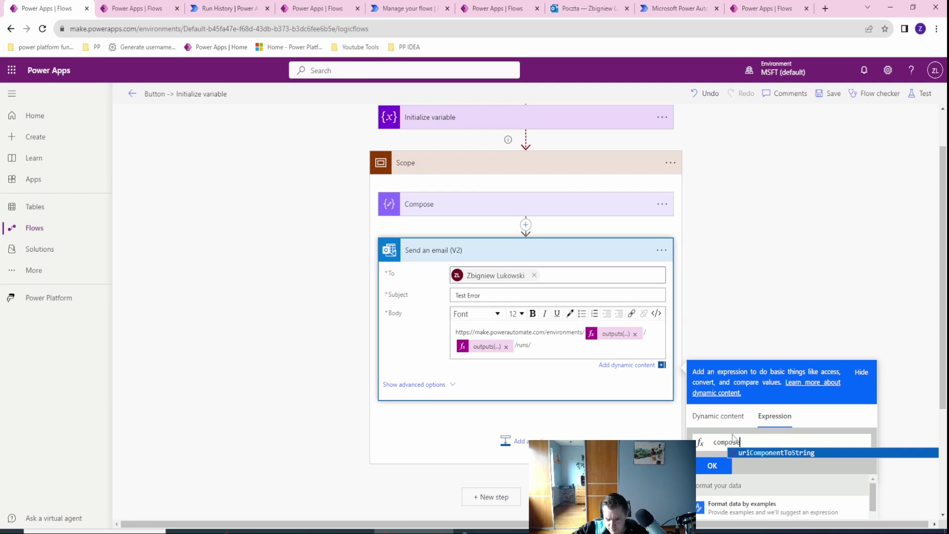
pyautogui.press('BackSpace')
pyautogui.press('BackSpace')
pyautogui.press('BackSpace')
pyautogui.press('BackSpace')
pyautogui.press('BackSpace')
pyautogui.press('BackSpace')
pyautogui.write('out')
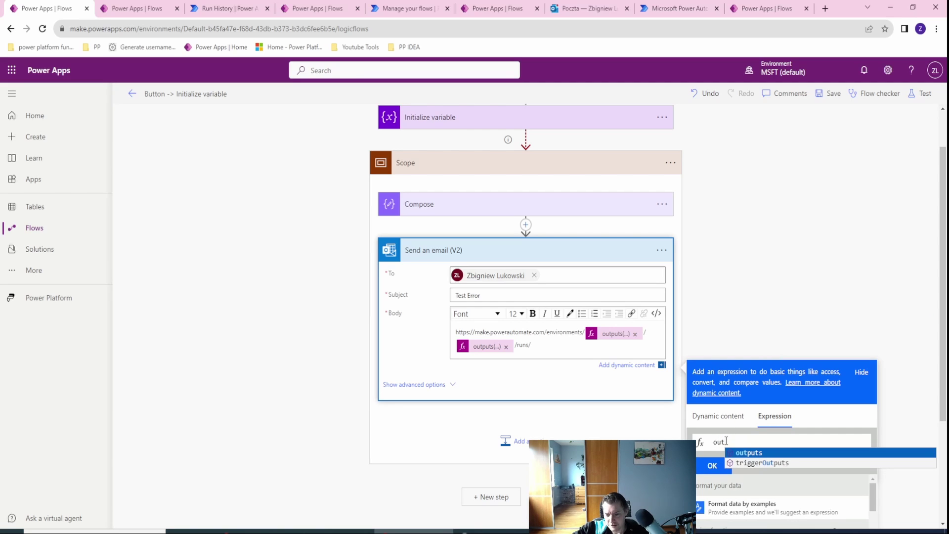
pyautogui.click(751, 452)
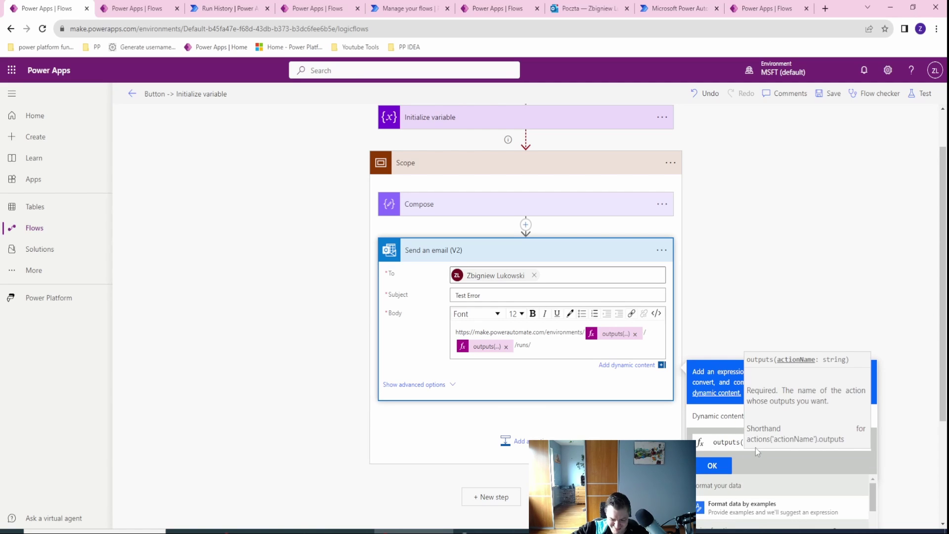
pyautogui.write("'Compose')")
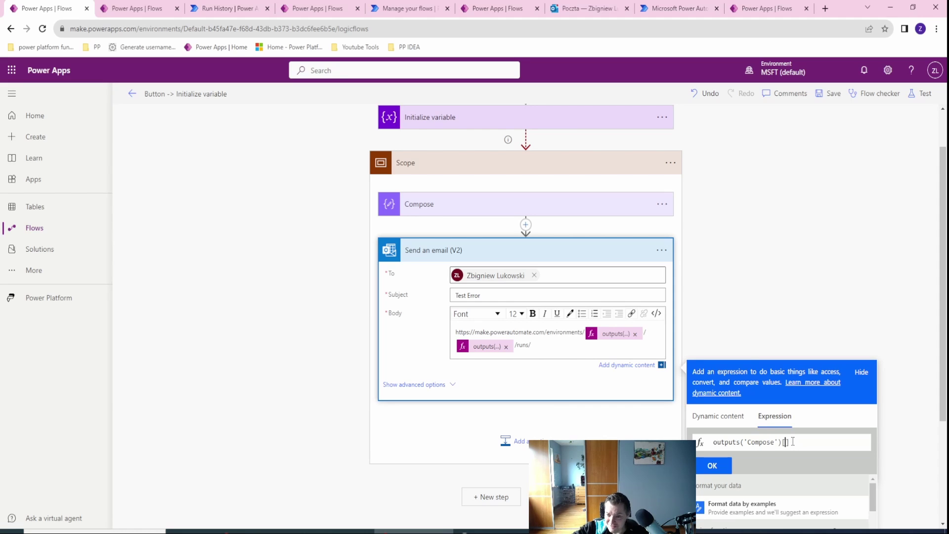
pyautogui.write('[')
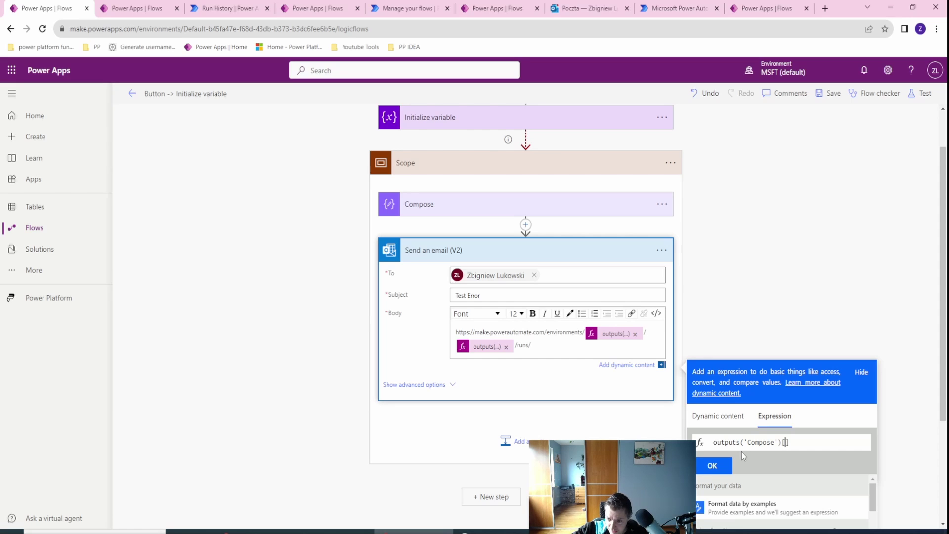
pyautogui.write("'runs'")
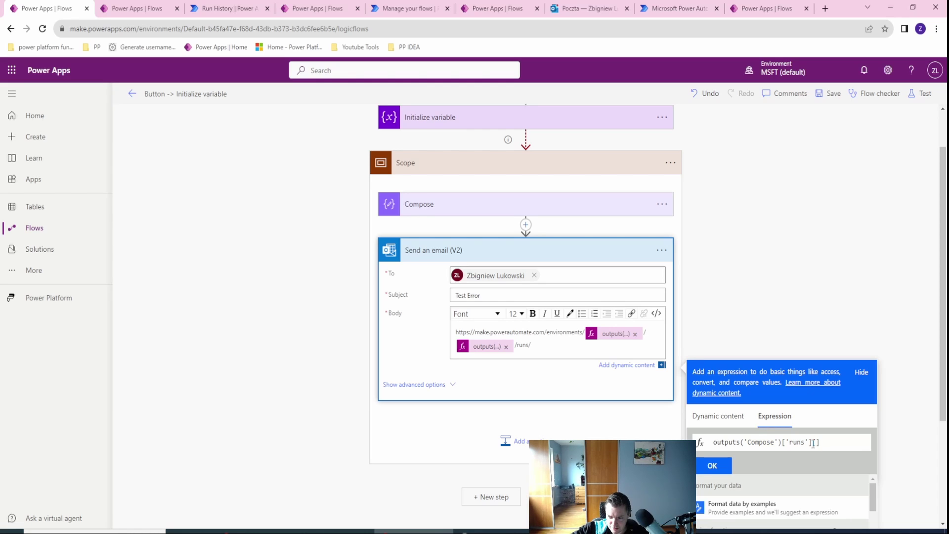
# Check the Compose run details for the run property and its name key
pyautogui.click(225, 9)
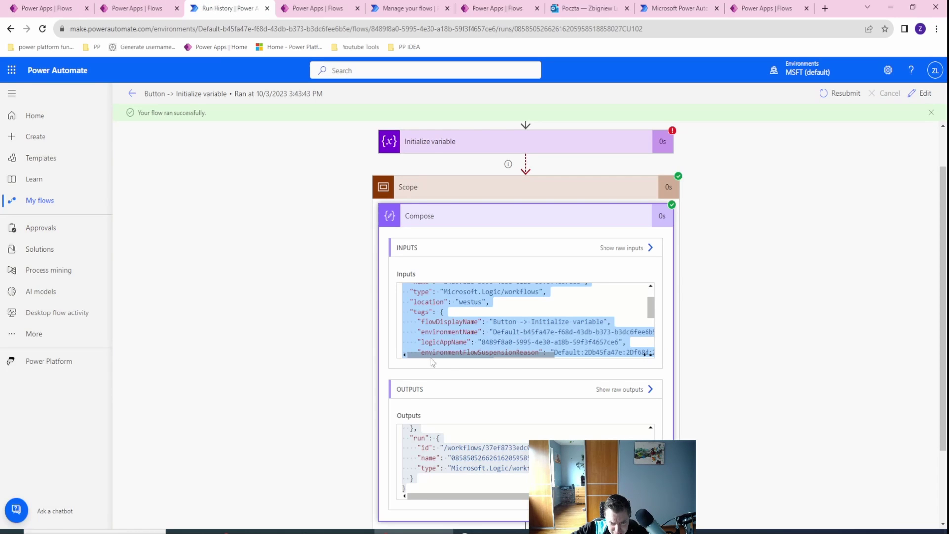
pyautogui.scroll(-5, 421, 332)
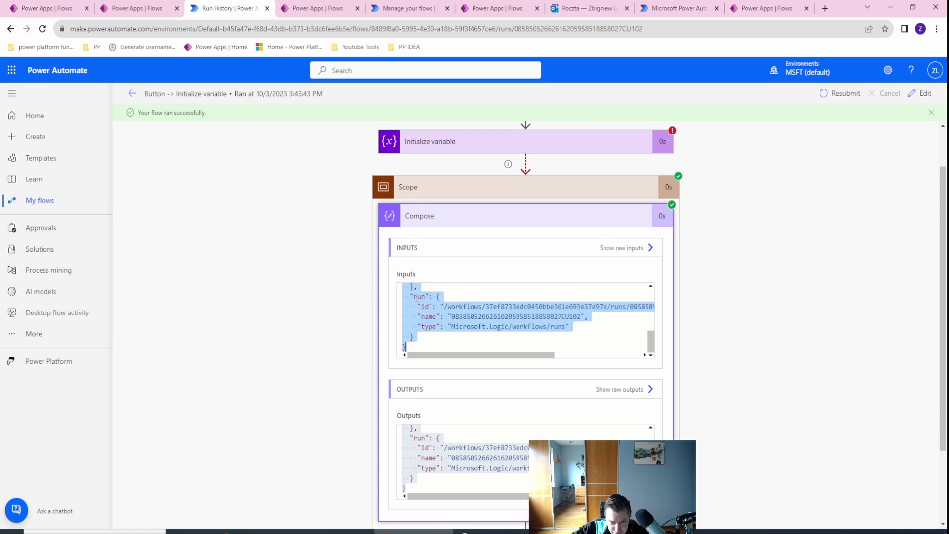
pyautogui.doubleClick(420, 297)
pyautogui.doubleClick(429, 316)
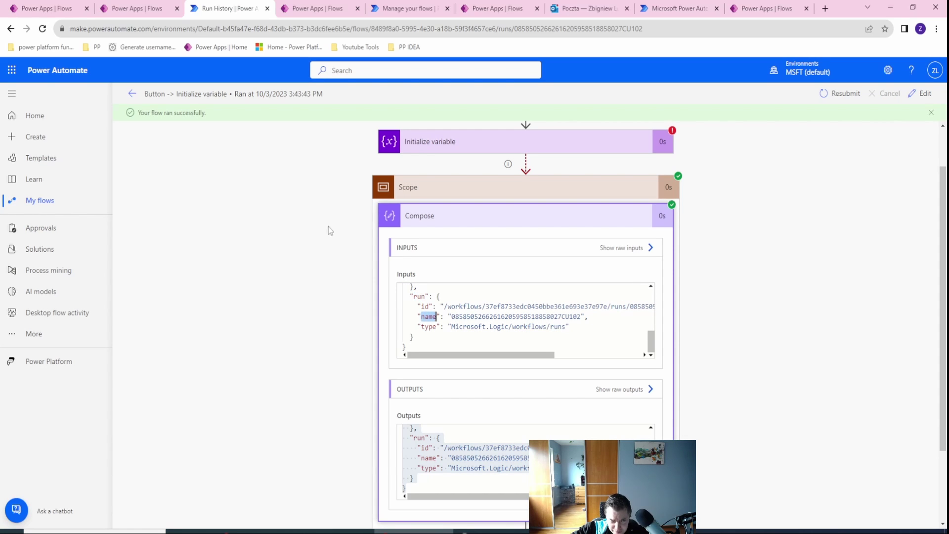
pyautogui.hotkey('ctrl', 'pageup')
pyautogui.hotkey('ctrl', 'pageup')
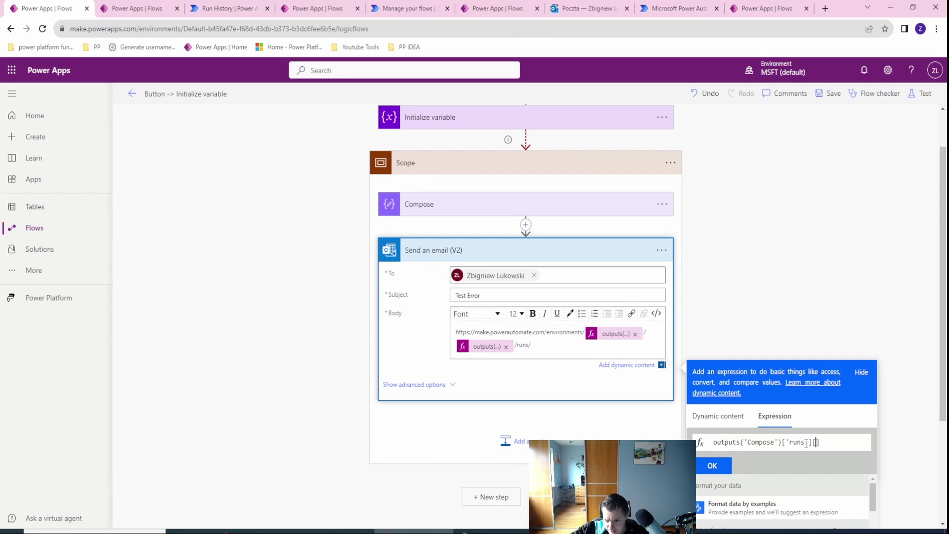
# Correct the expression to outputs('Compose')['run']['name'] and insert it after /runs/
pyautogui.click(807, 443)
pyautogui.press('BackSpace')
pyautogui.write('[')
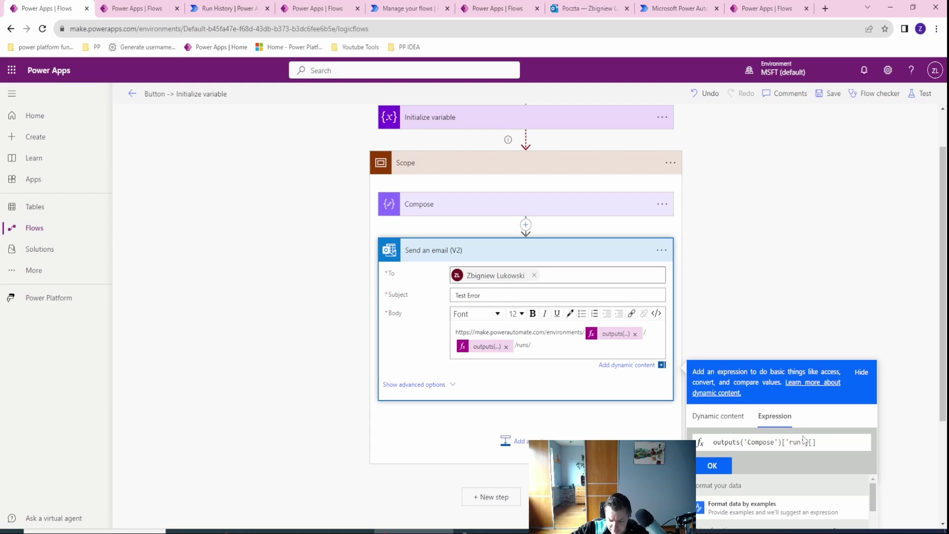
pyautogui.write("'name")
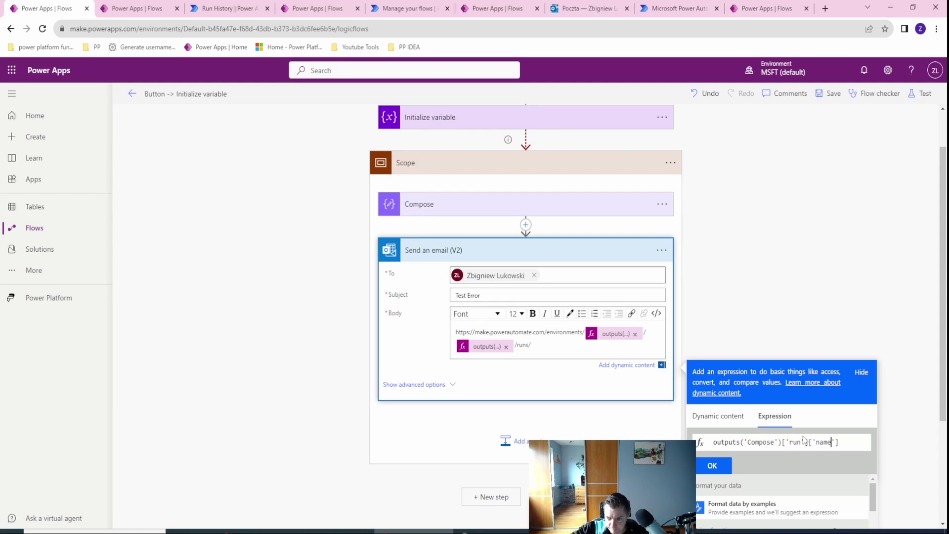
pyautogui.click(712, 465)
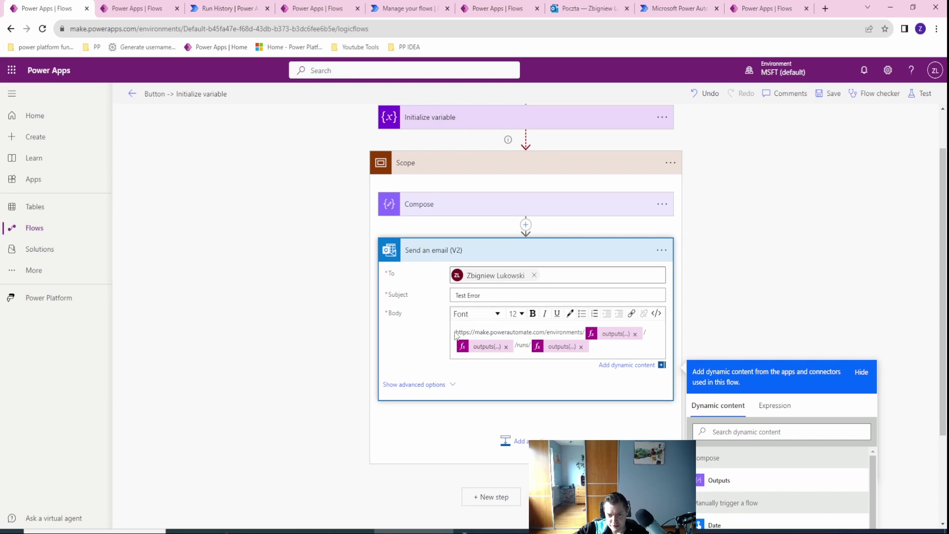
# Save the flow and start a manual test run
pyautogui.click(854, 221)
pyautogui.click(924, 108)
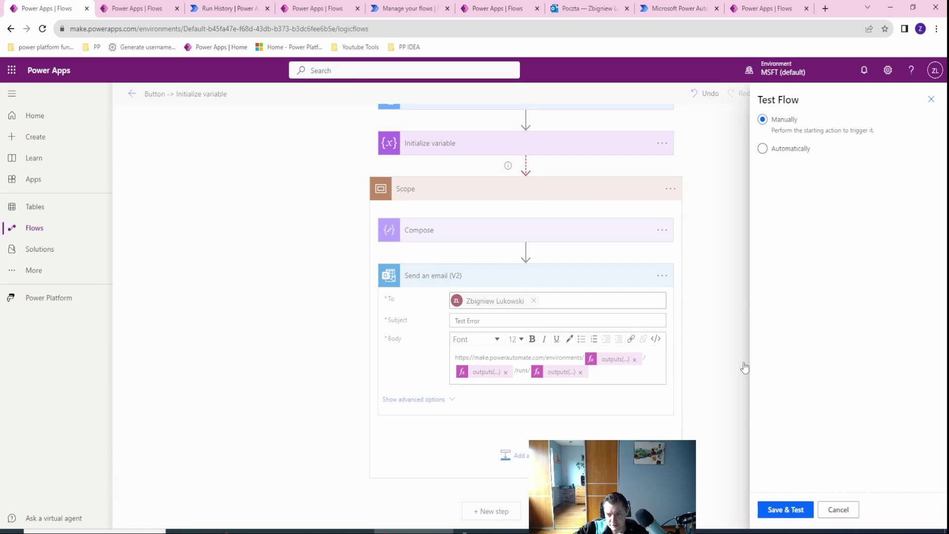
pyautogui.click(786, 514)
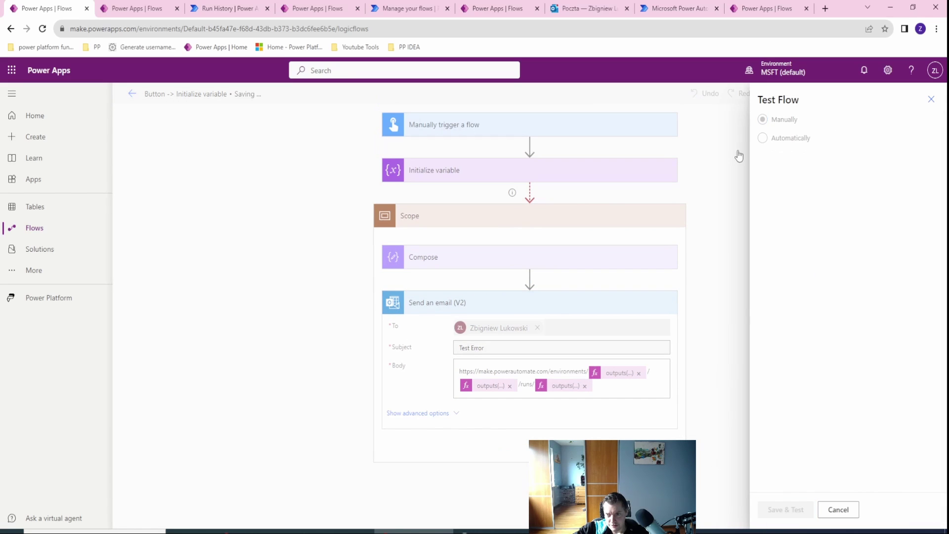
pyautogui.click(789, 512)
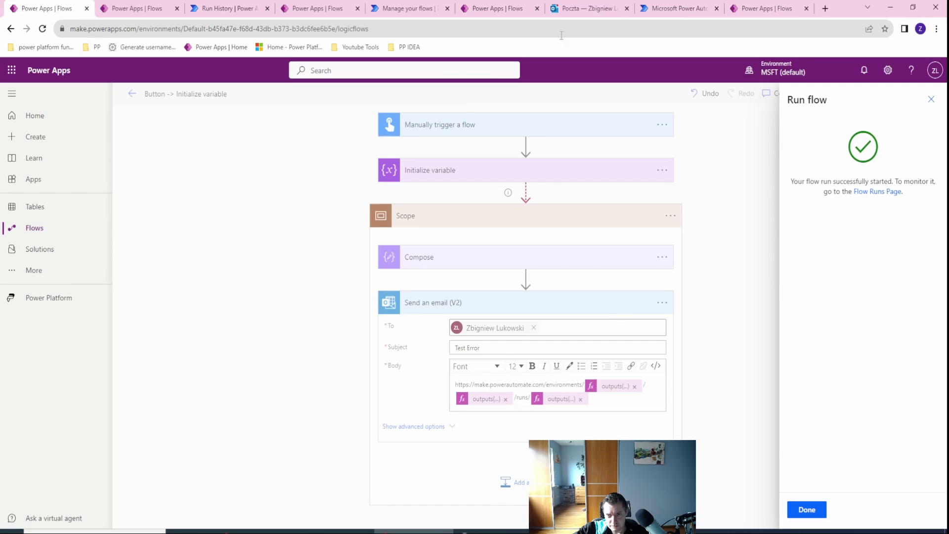
pyautogui.click(553, 15)
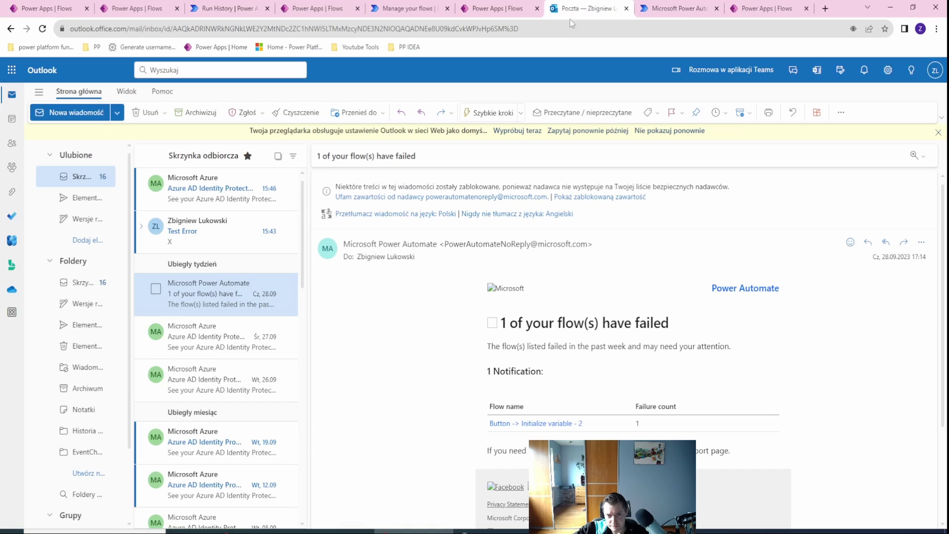
# Copy the run link from the new Test Error email and load it in another browser tab
pyautogui.click(192, 200)
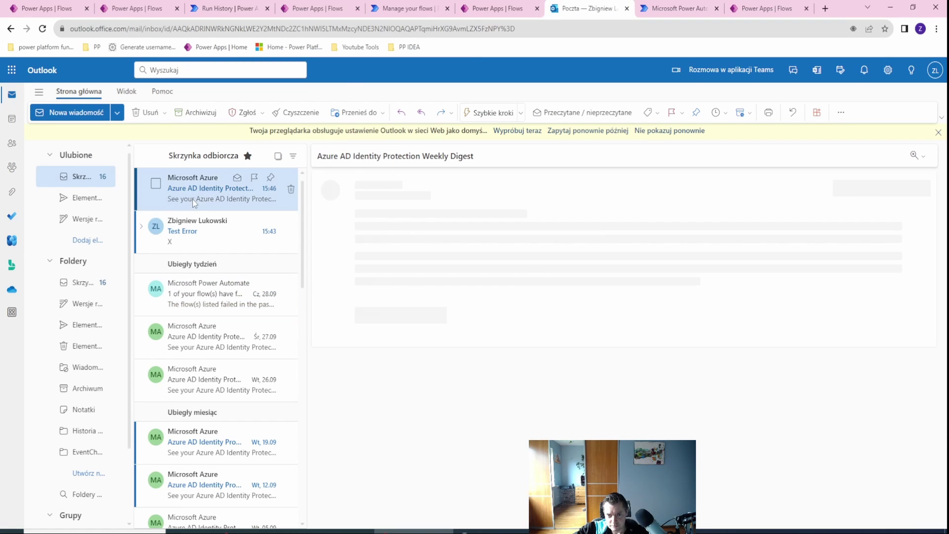
pyautogui.click(197, 189)
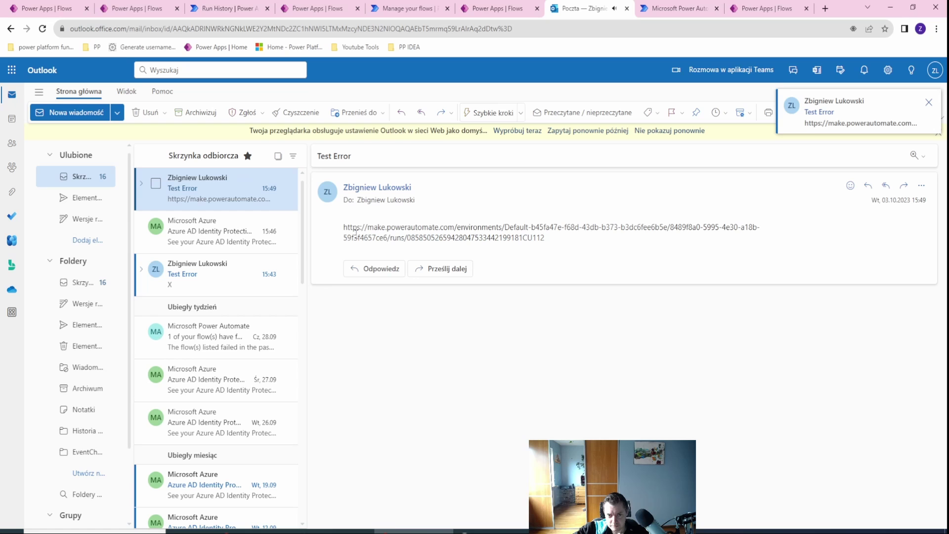
pyautogui.moveTo(553, 242); pyautogui.dragTo(333, 229)
pyautogui.hotkey('ctrl', 'c')
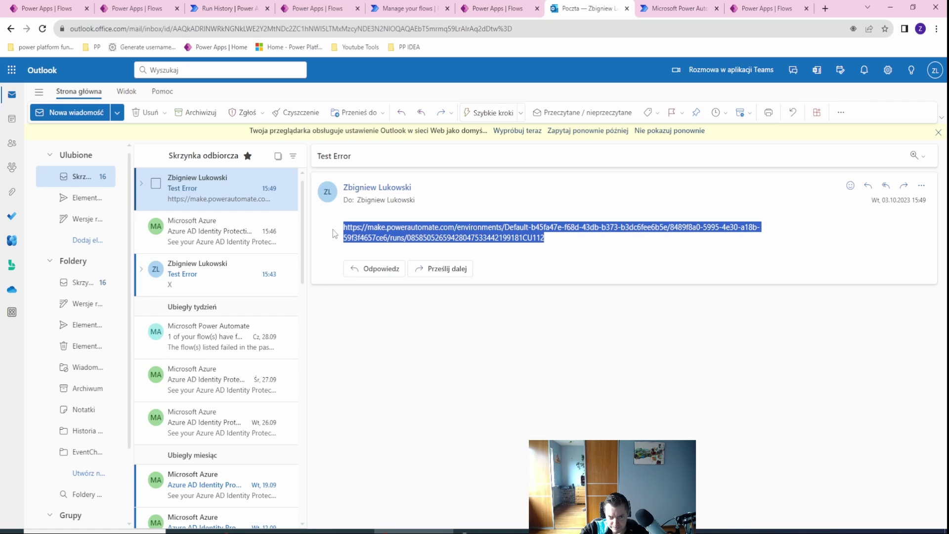
pyautogui.click(516, 5)
pyautogui.click(454, 28)
pyautogui.hotkey('ctrl', 'v')
pyautogui.press('Return')
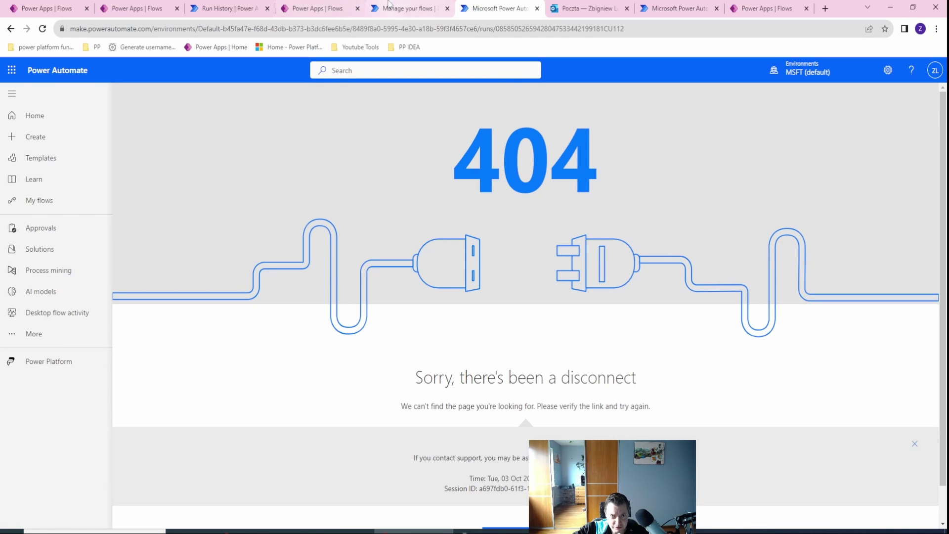
# Compare the working run-history address with the emailed link's 404 address
pyautogui.click(249, 9)
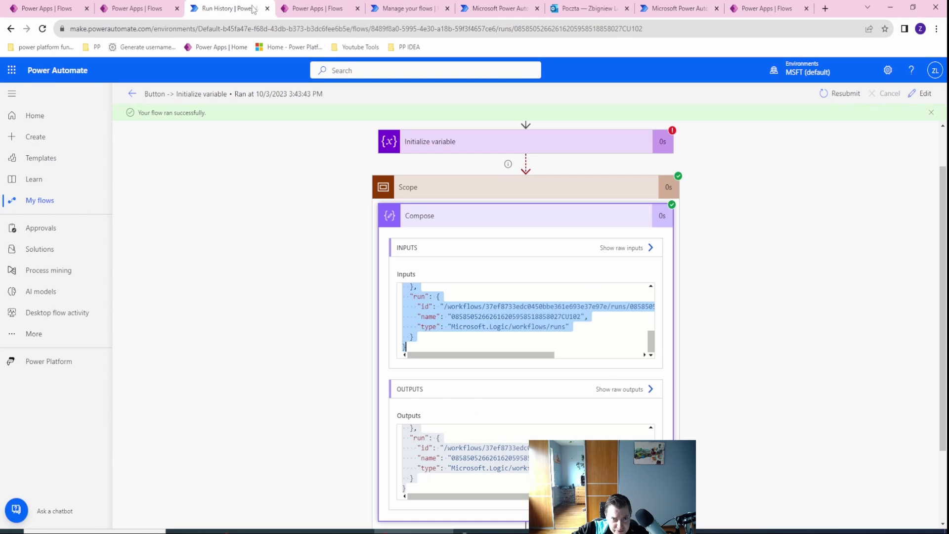
pyautogui.click(364, 29)
pyautogui.click(682, 29)
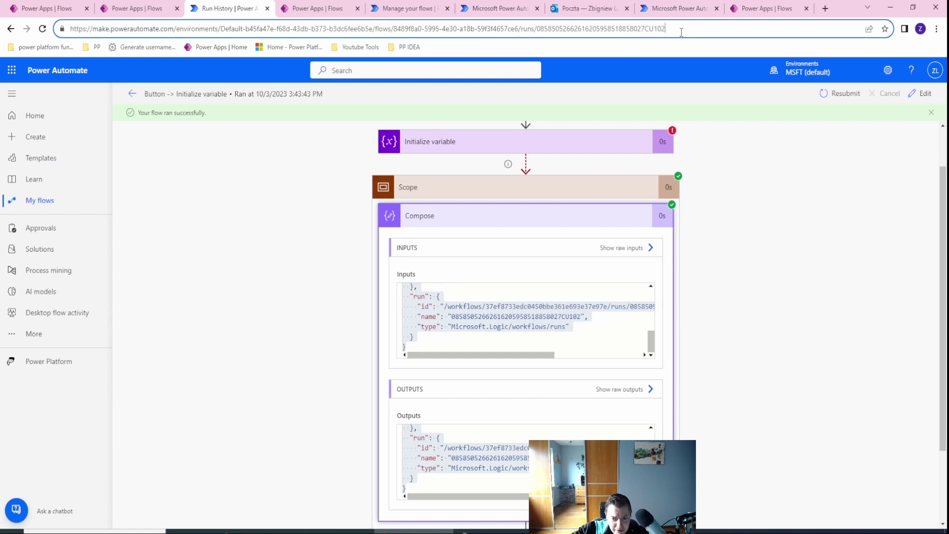
pyautogui.click(488, 6)
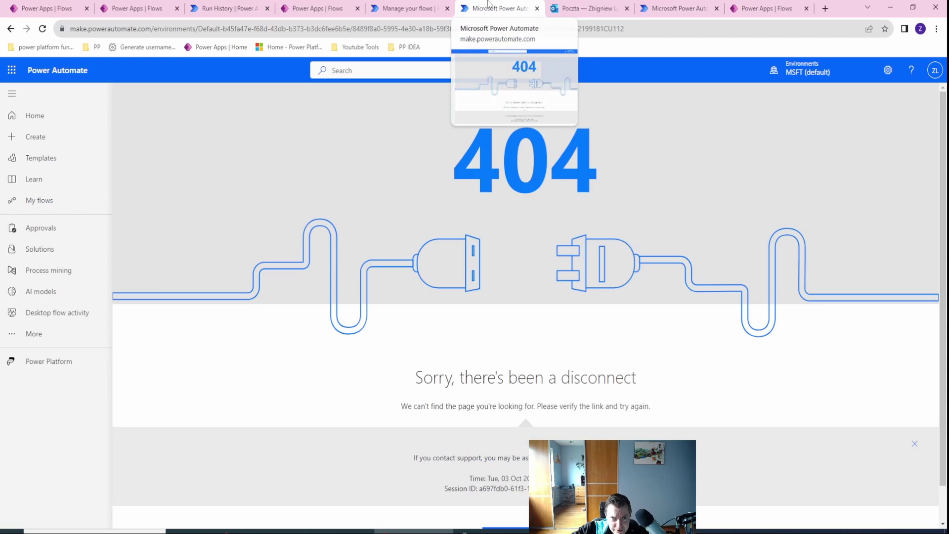
pyautogui.doubleClick(363, 29)
pyautogui.click(317, 8)
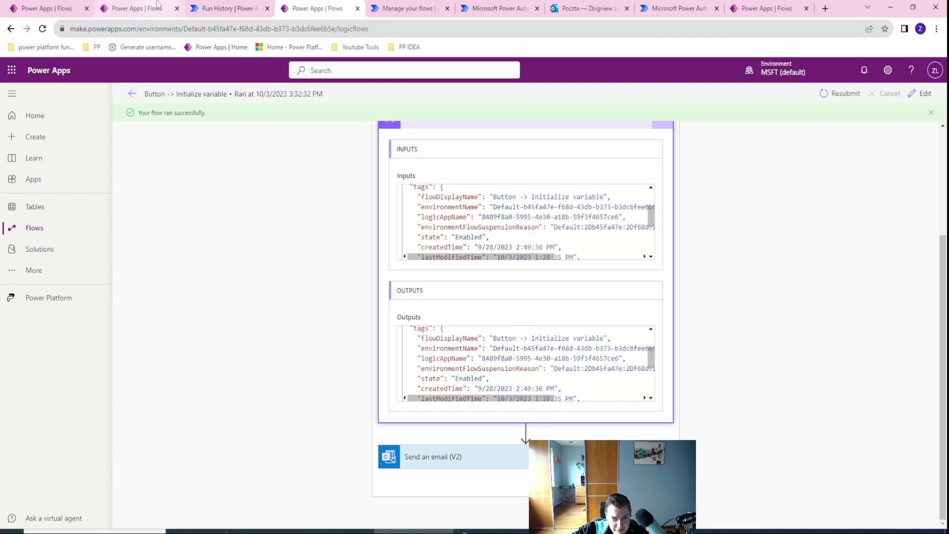
# Insert /flows/ into the email body link between the environment and flow ids
pyautogui.click(157, 4)
pyautogui.click(44, 6)
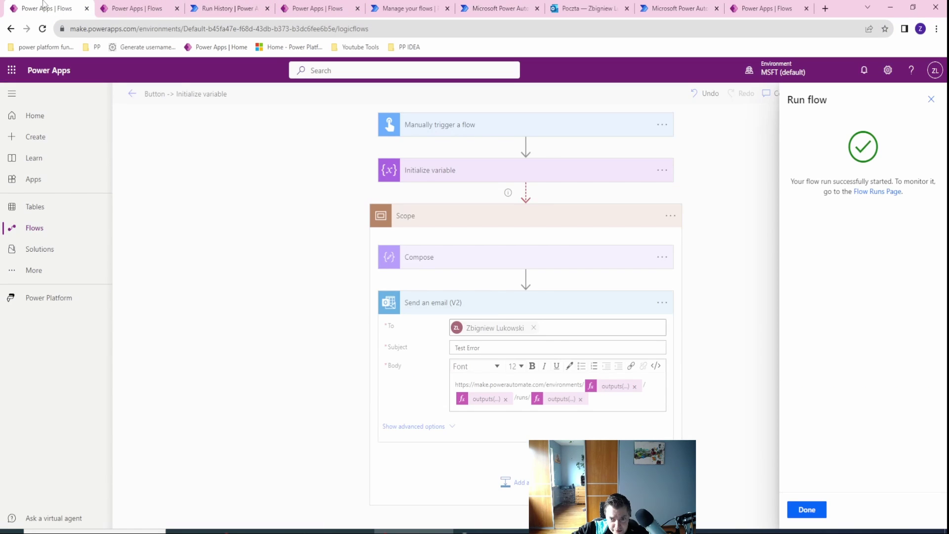
pyautogui.click(554, 385)
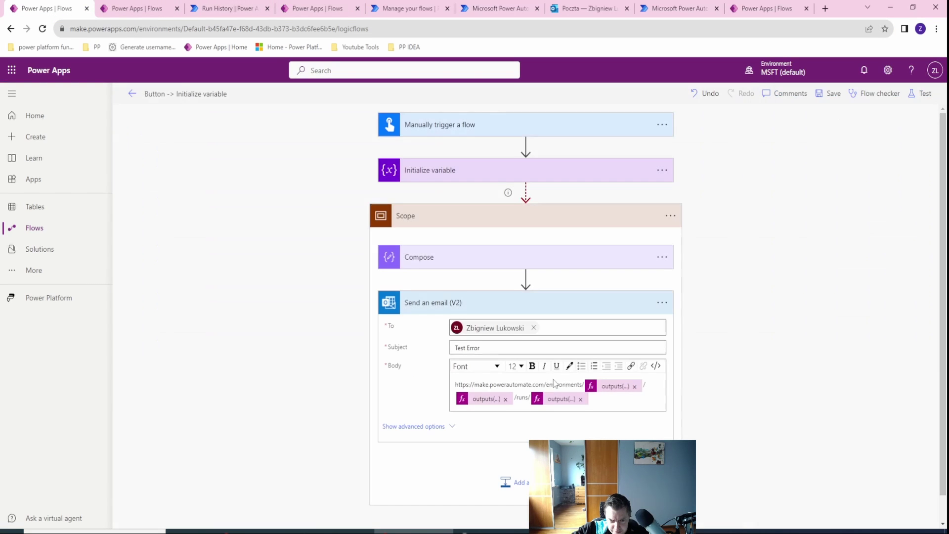
pyautogui.click(647, 385)
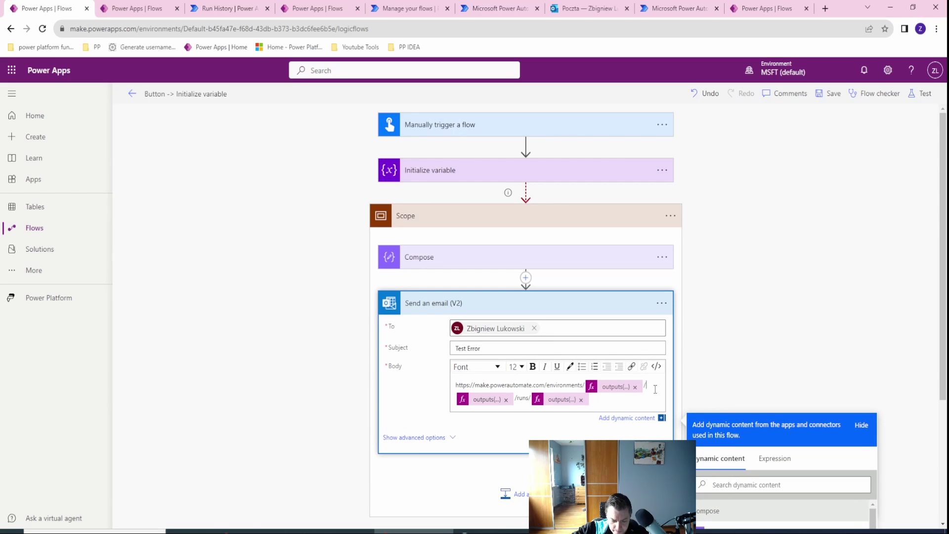
pyautogui.write('/')
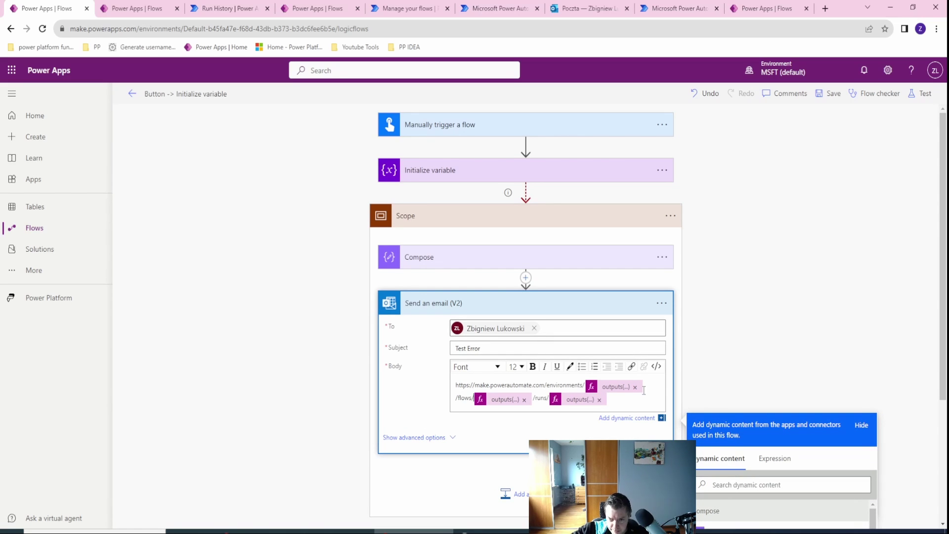
# Save and manually test the flow, then expand Scope to confirm Compose and email succeeded
pyautogui.click(926, 94)
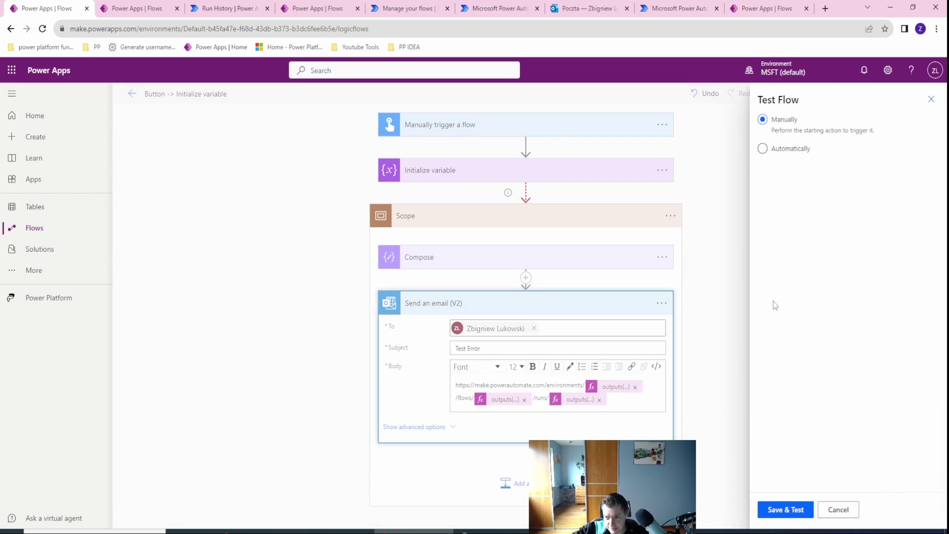
pyautogui.click(786, 512)
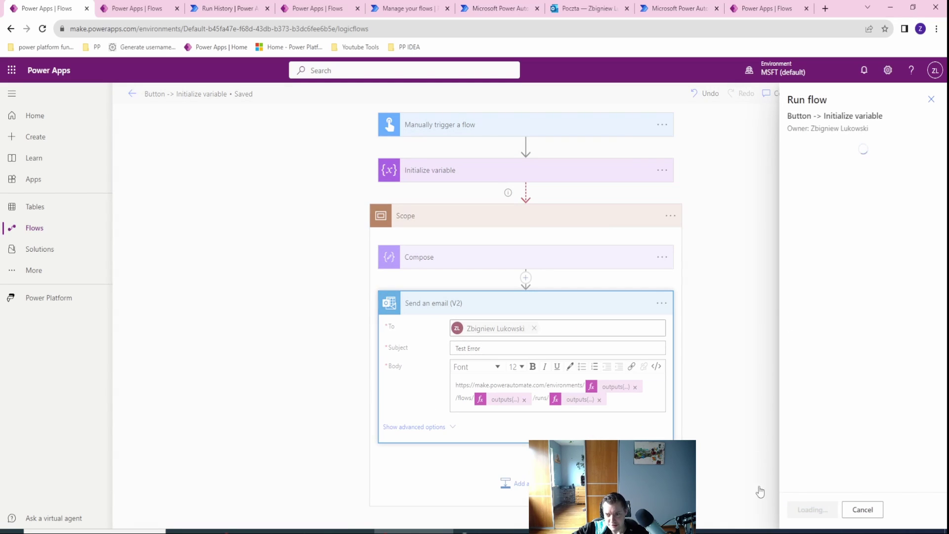
pyautogui.click(803, 511)
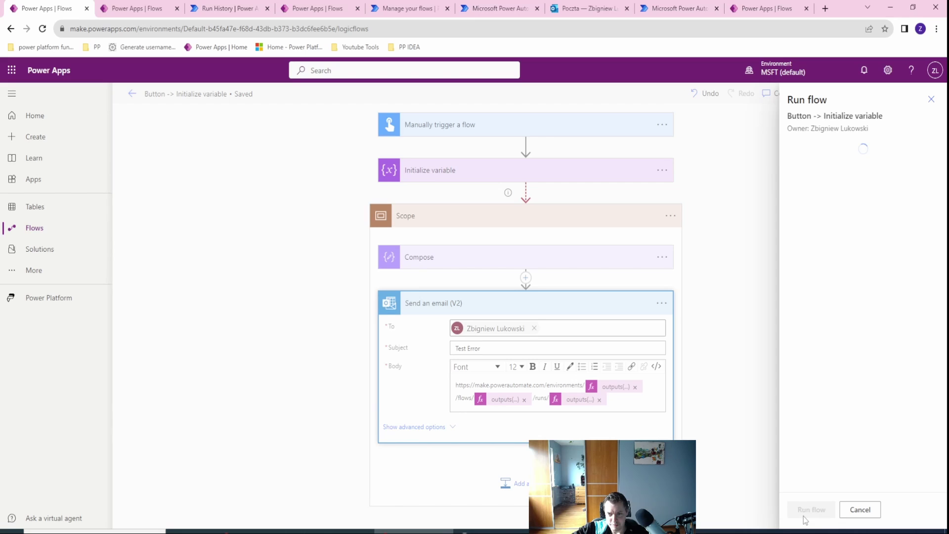
pyautogui.click(807, 510)
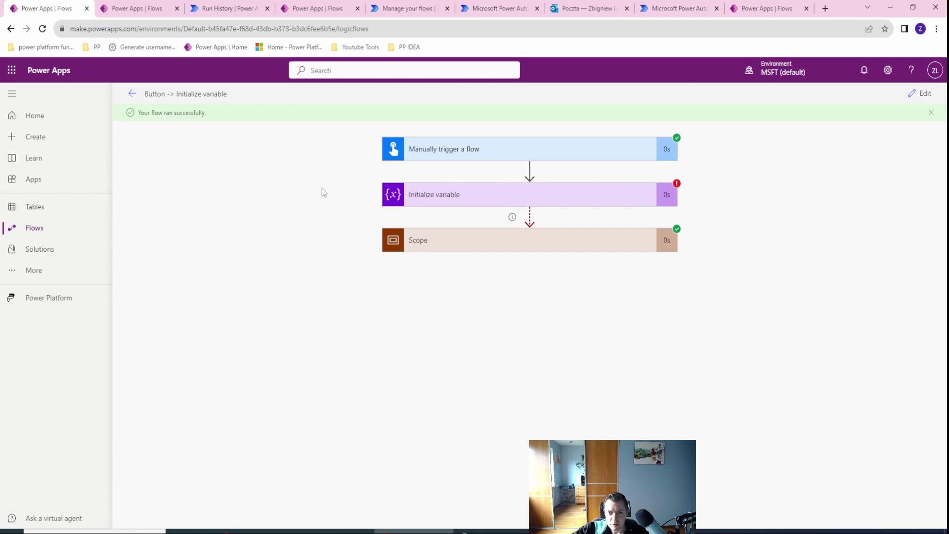
pyautogui.click(454, 244)
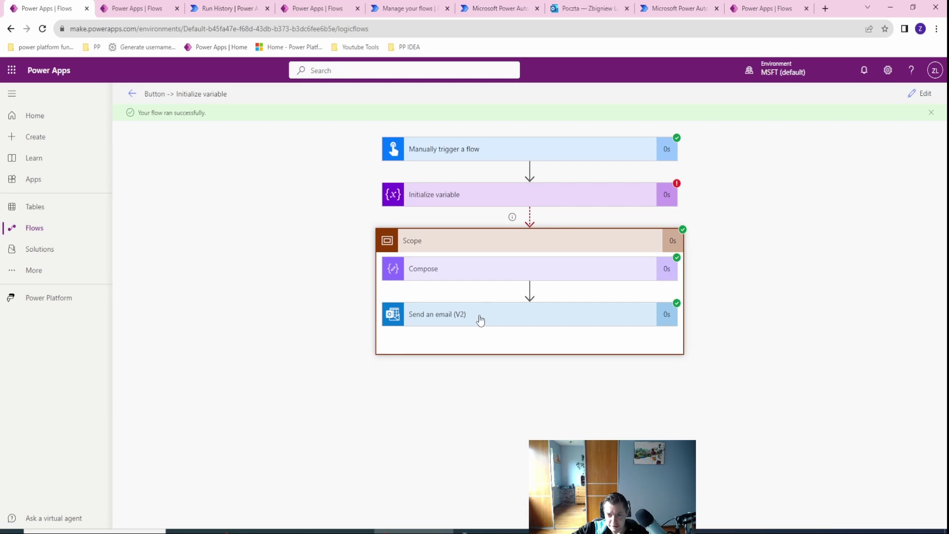
# Copy the run URL from the newest Test Error email and load it in Power Automate
pyautogui.click(612, 5)
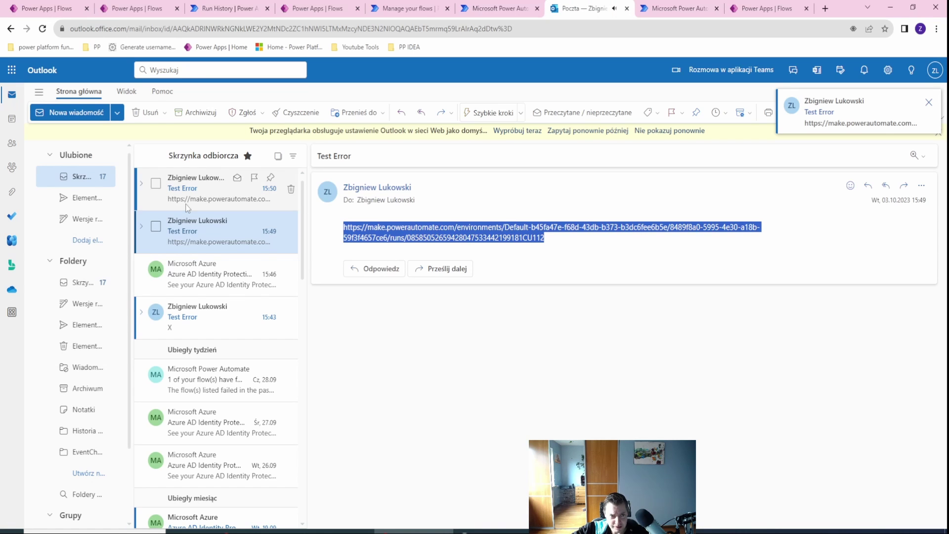
pyautogui.click(217, 188)
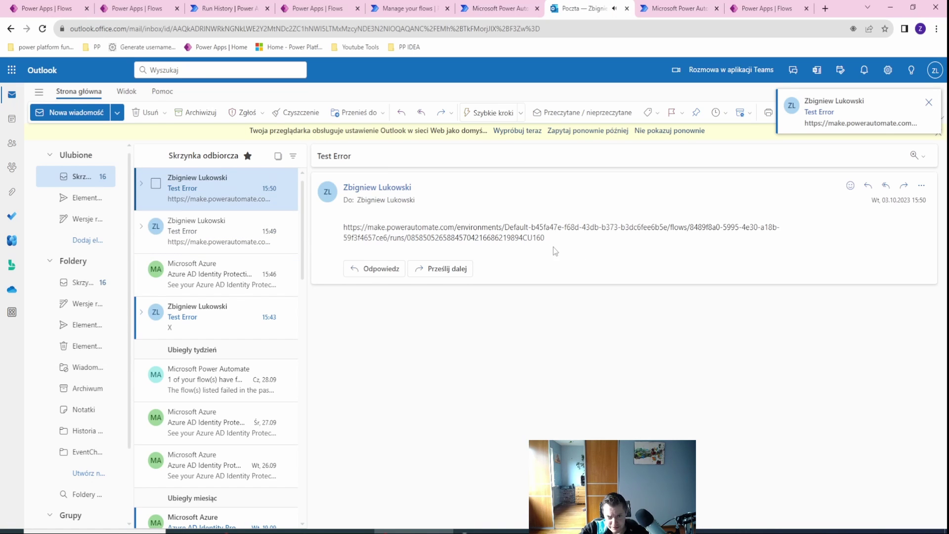
pyautogui.moveTo(555, 243); pyautogui.dragTo(336, 233)
pyautogui.hotkey('ctrl', 'c')
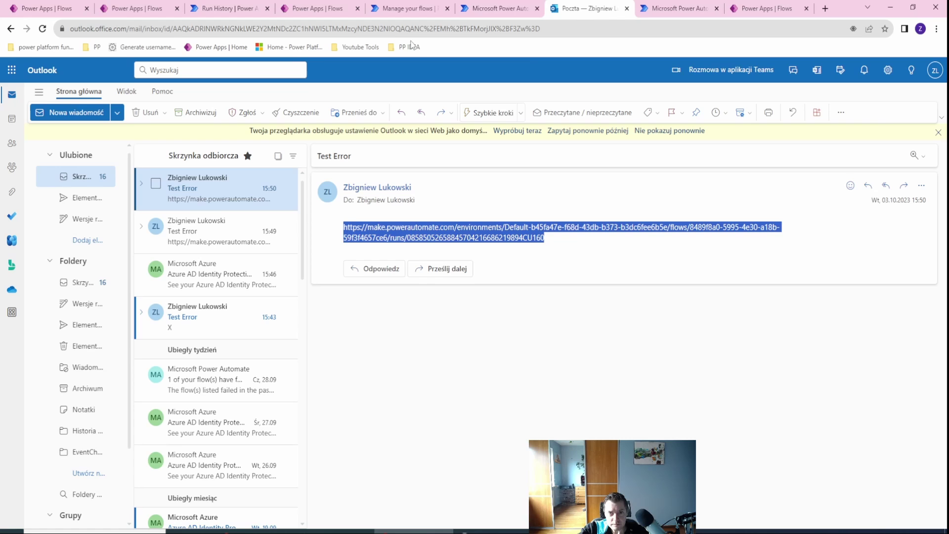
pyautogui.click(680, 8)
pyautogui.click(624, 28)
pyautogui.hotkey('ctrl', 'v')
pyautogui.press('Return')
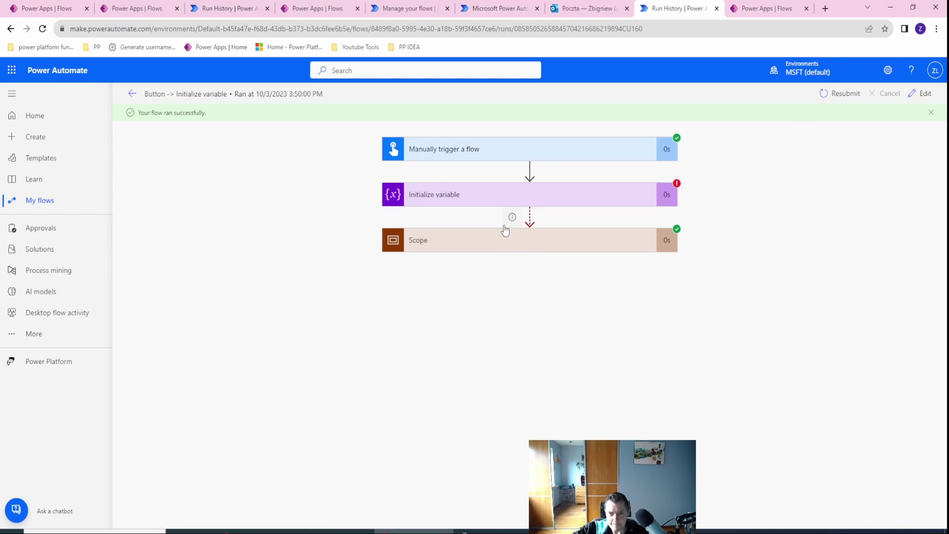
# Expand Send an email and Compose in the run, then return to the cloud flows list
pyautogui.click(435, 314)
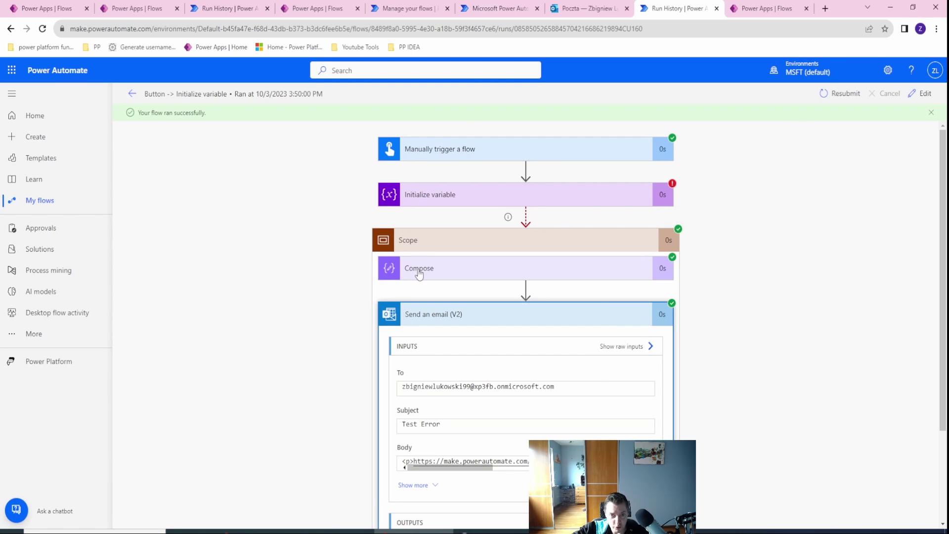
pyautogui.click(418, 271)
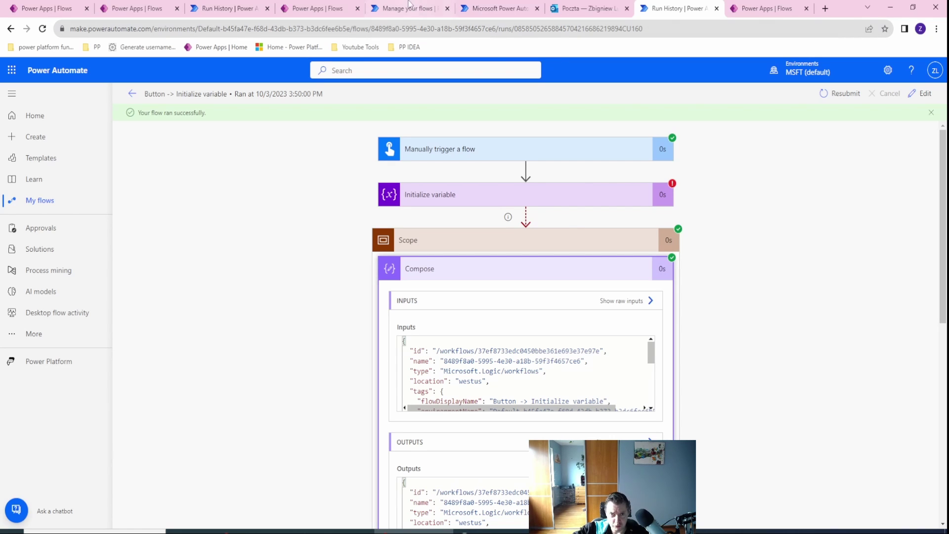
pyautogui.click(165, 14)
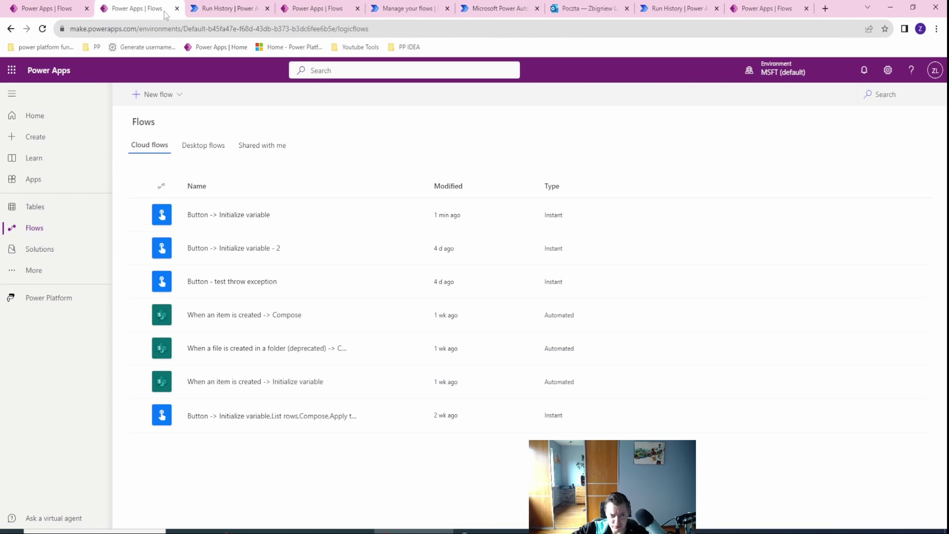
# Edit the Button -> Initialize variable flow and put the cursor in the Send an email (V2) Body
pyautogui.hotkey('ctrl', 'shift', 'Tab')
pyautogui.click(930, 98)
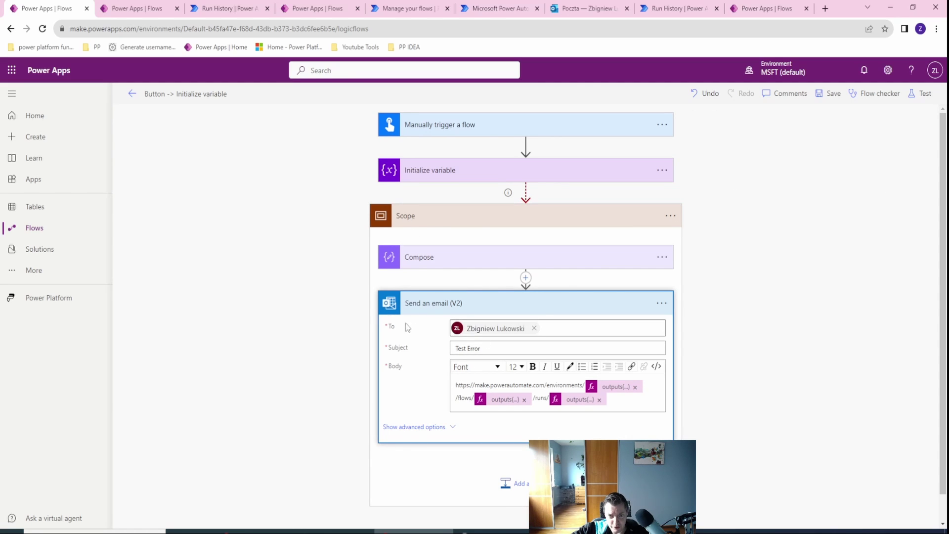
pyautogui.click(561, 328)
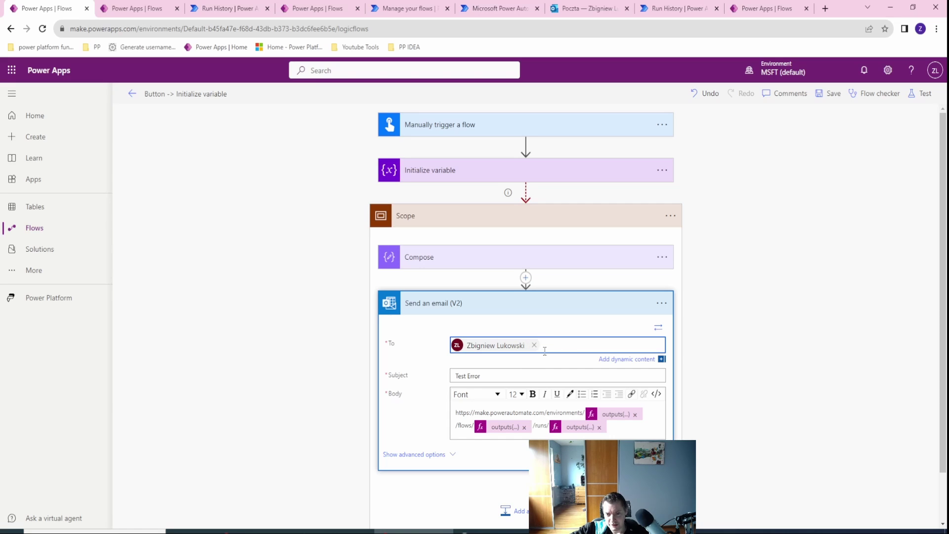
pyautogui.click(459, 413)
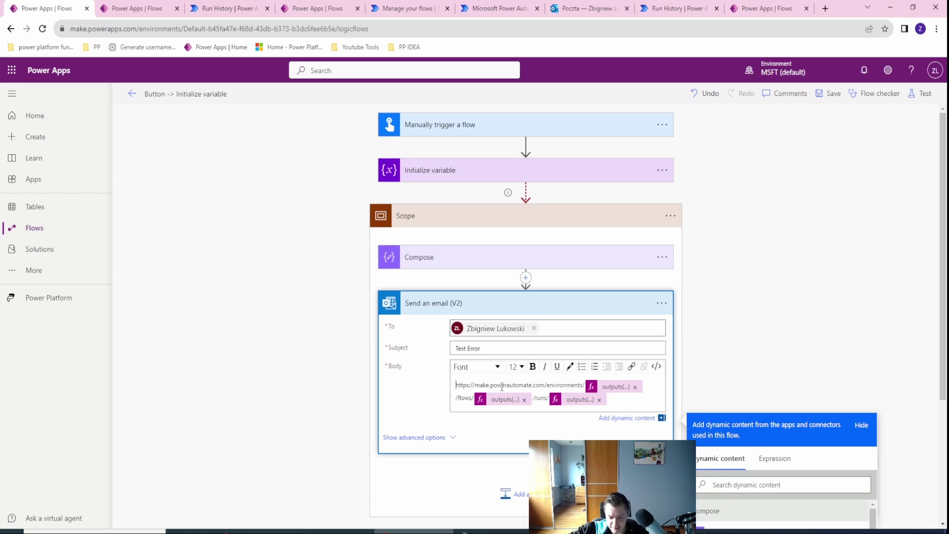
# In HTML code view, wrap the run URL and tokens in an <a href="..."> tag with link text
pyautogui.click(656, 367)
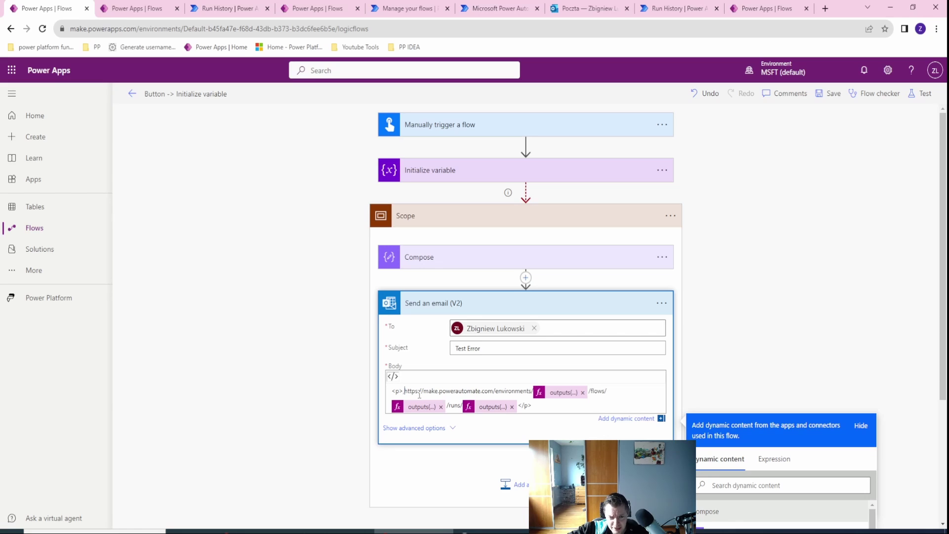
pyautogui.write('<')
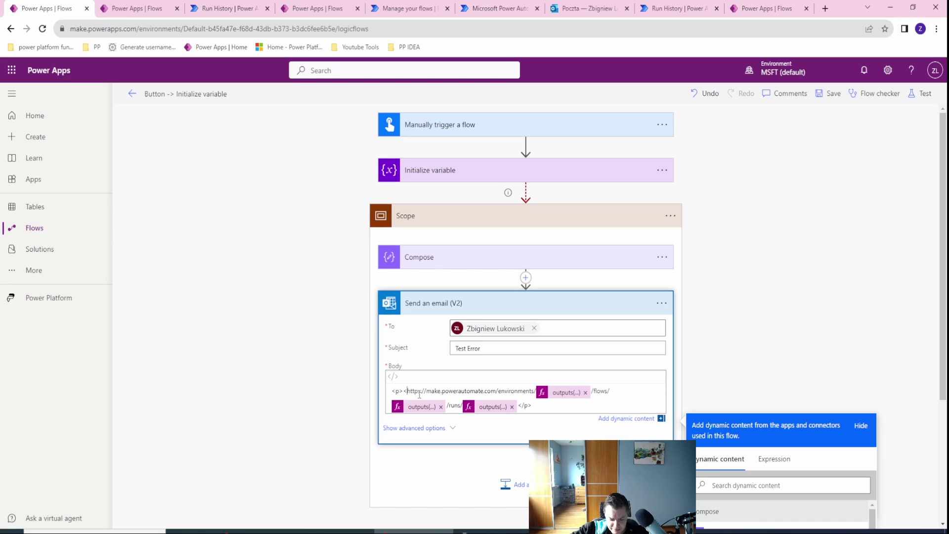
pyautogui.write('a href')
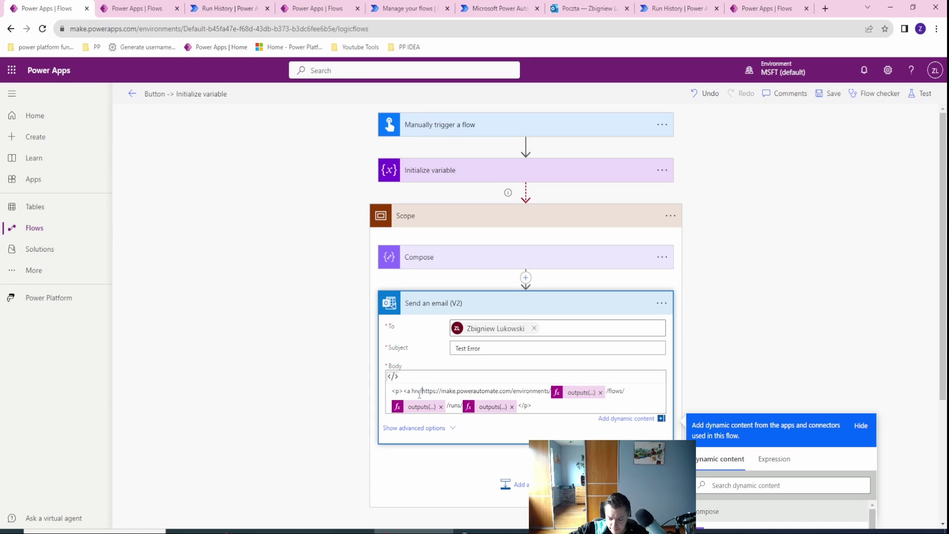
pyautogui.write('="')
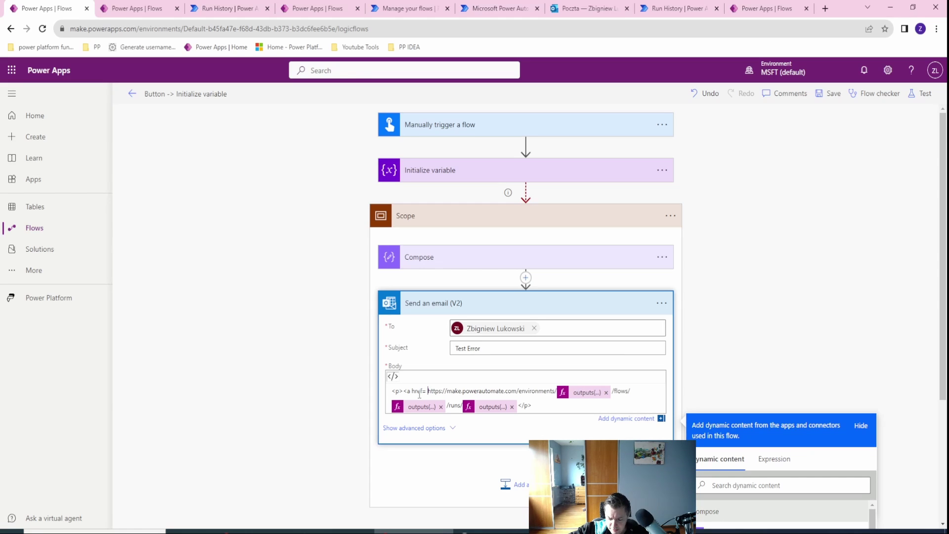
pyautogui.press('BackSpace')
pyautogui.write('"')
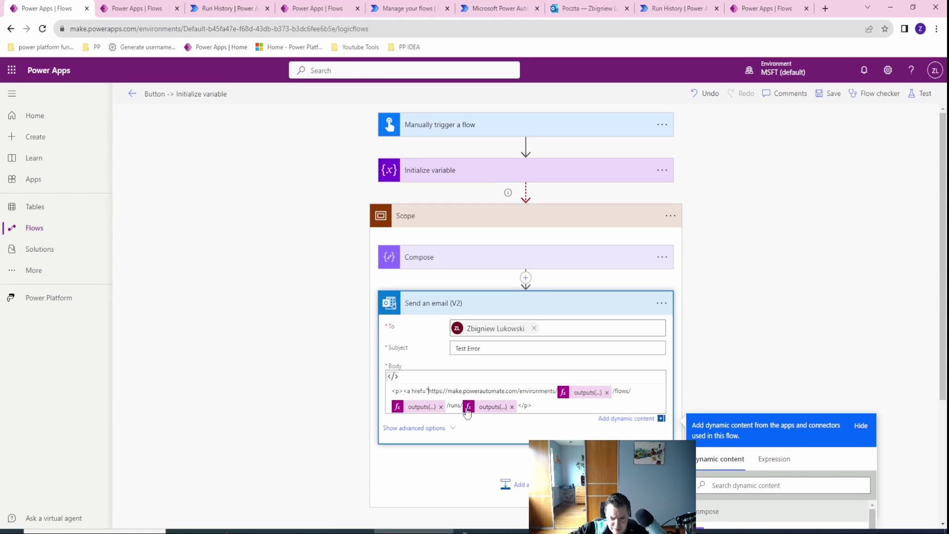
pyautogui.click(519, 407)
pyautogui.write('"')
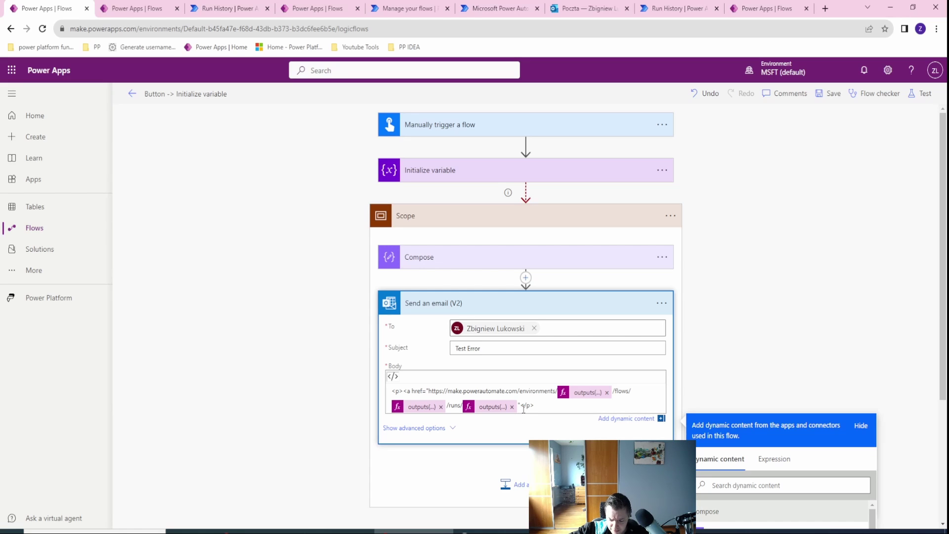
pyautogui.write('>')
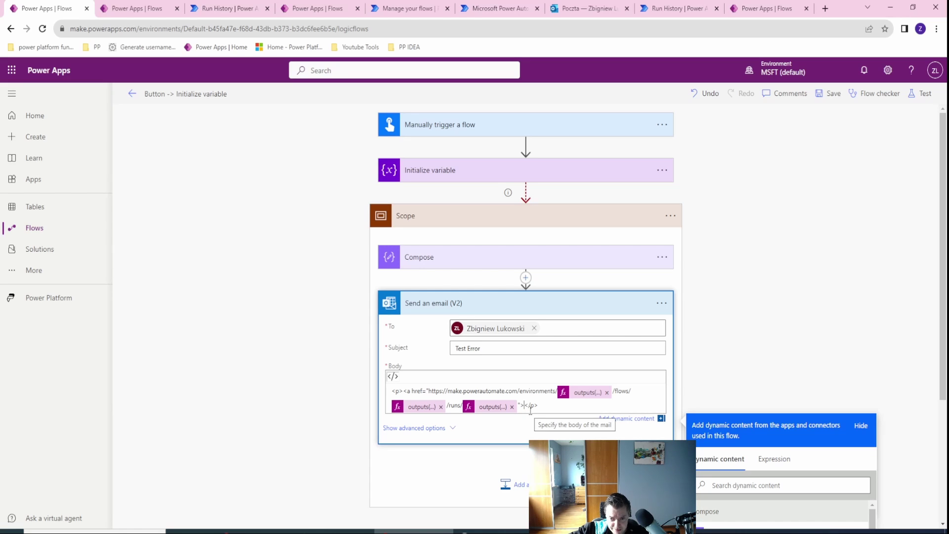
pyautogui.write('<')
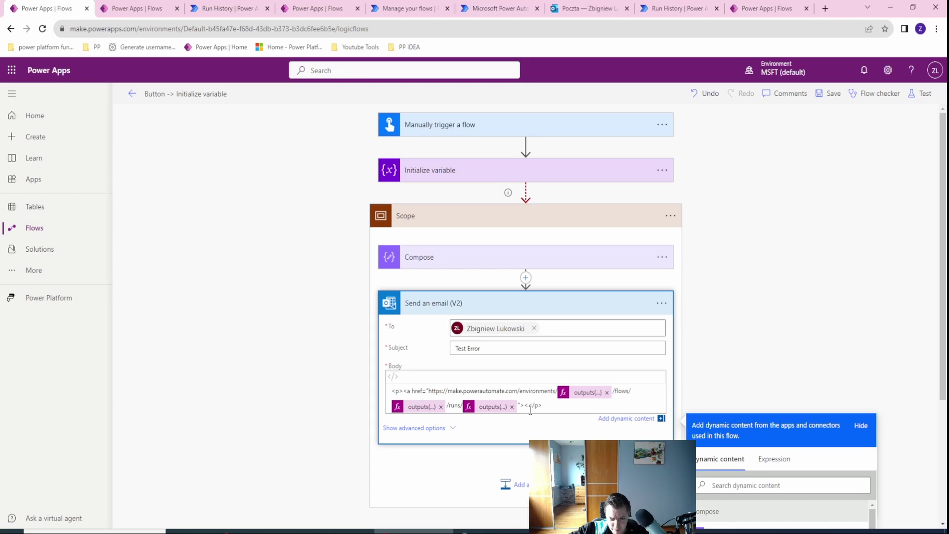
pyautogui.write('a')
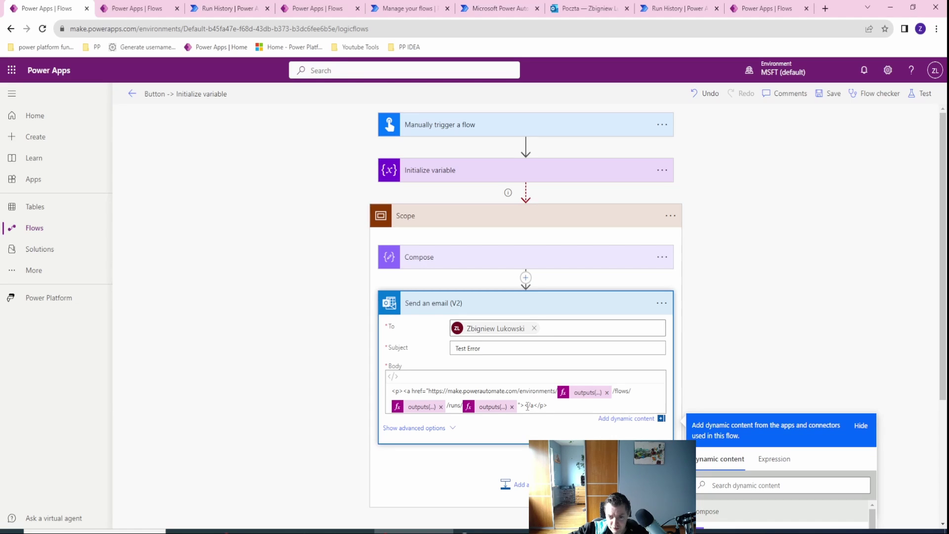
pyautogui.write('>')
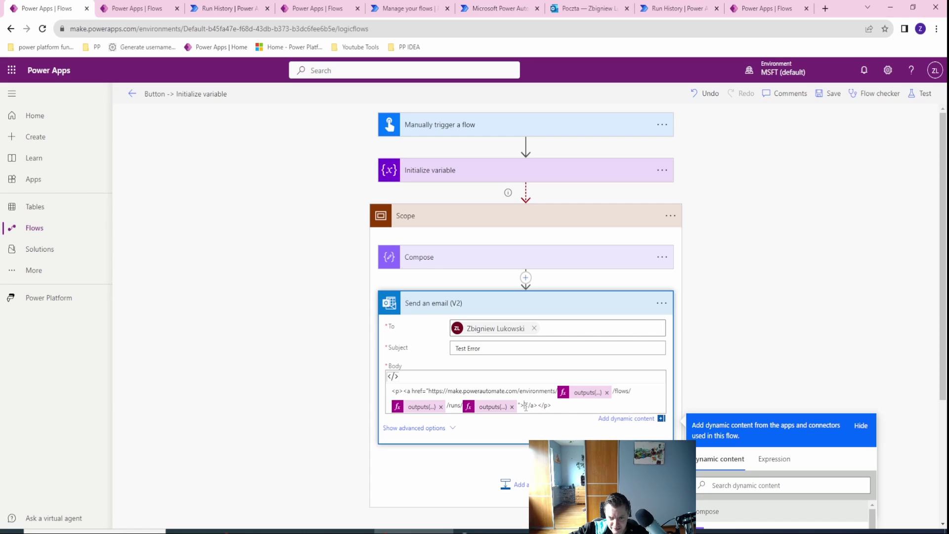
pyautogui.write('IN')
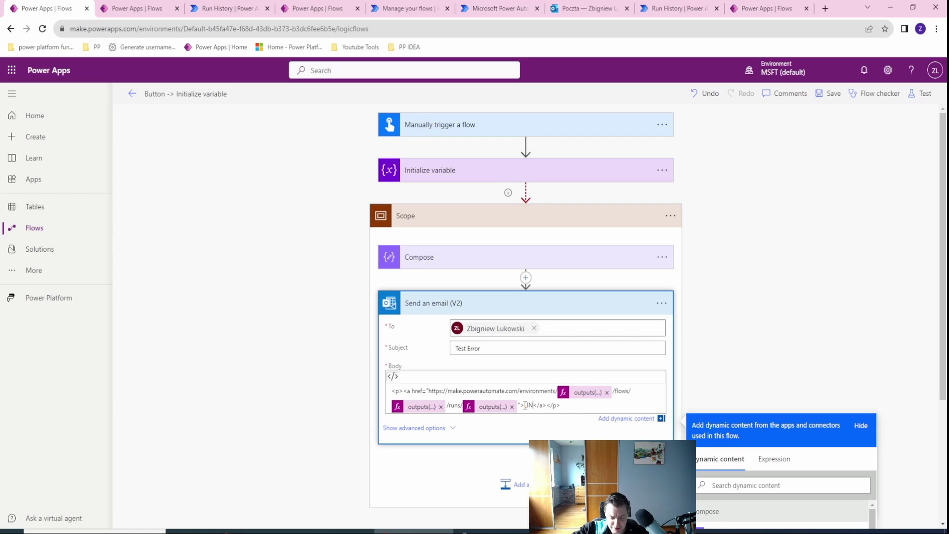
pyautogui.write('K')
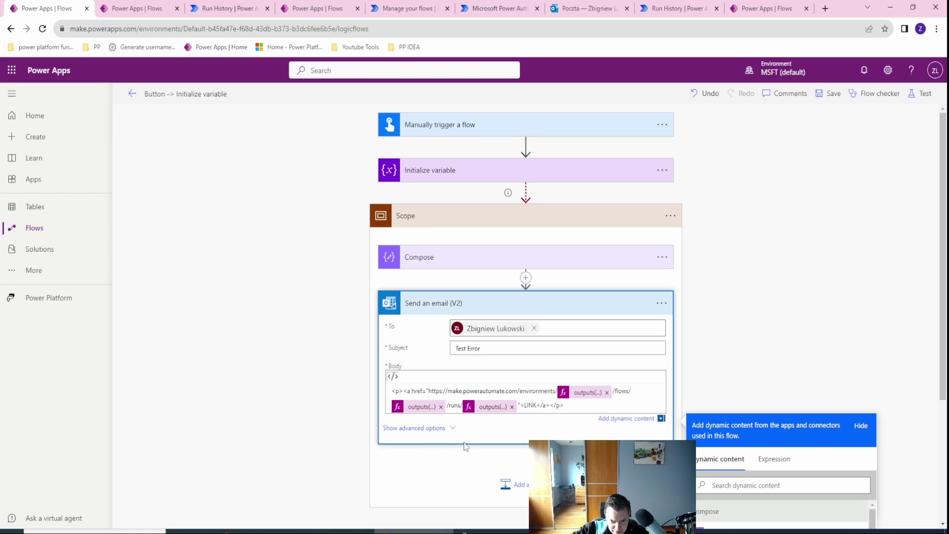
# Save and test the flow, then click LINK in the 15:52 Test Error email
pyautogui.click(923, 94)
pyautogui.click(785, 510)
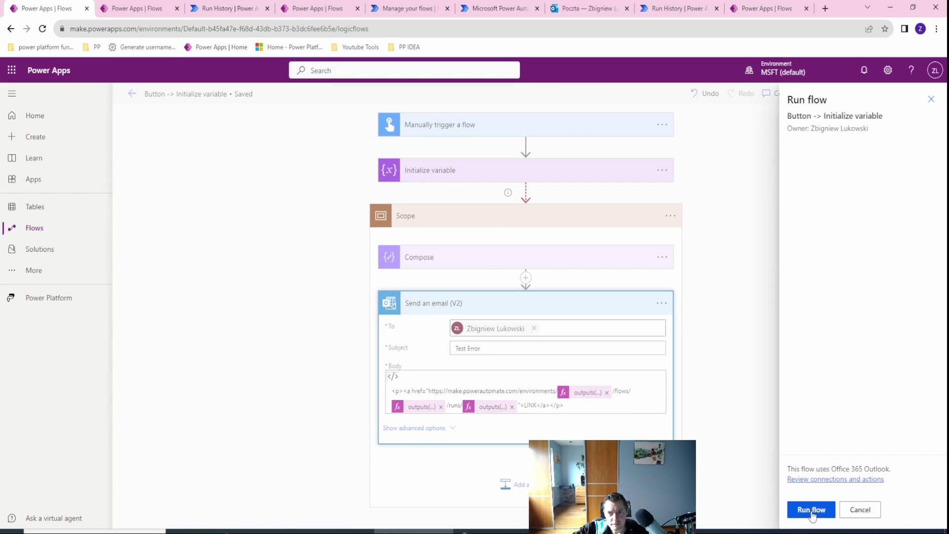
pyautogui.click(810, 512)
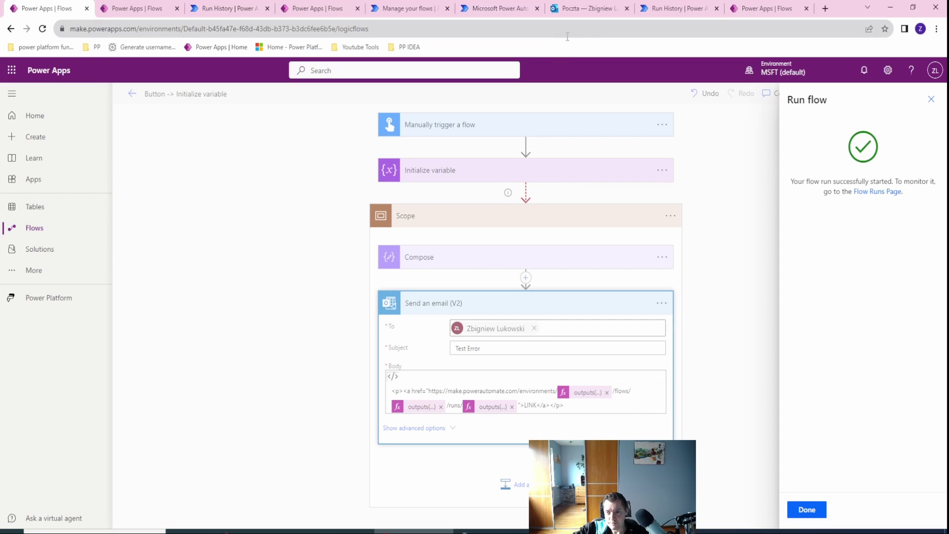
pyautogui.click(590, 8)
pyautogui.click(198, 184)
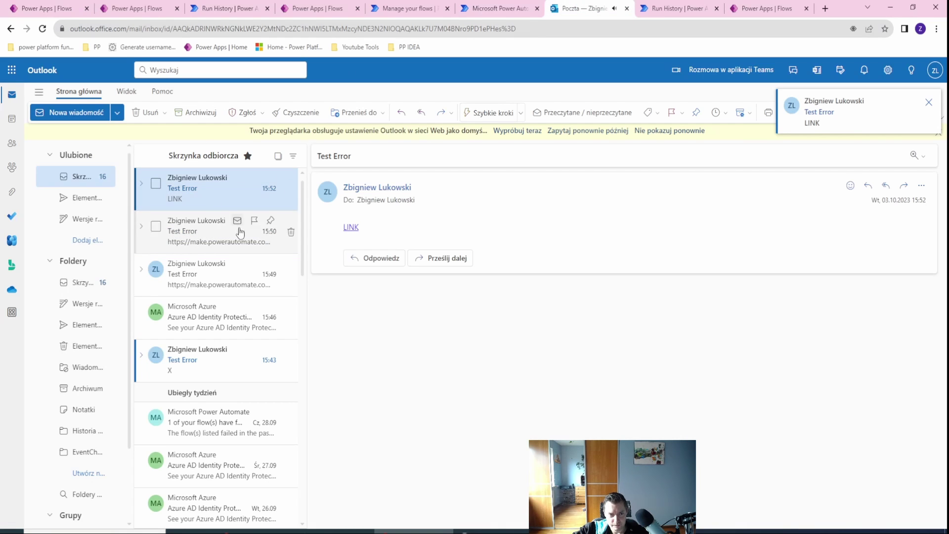
pyautogui.click(351, 228)
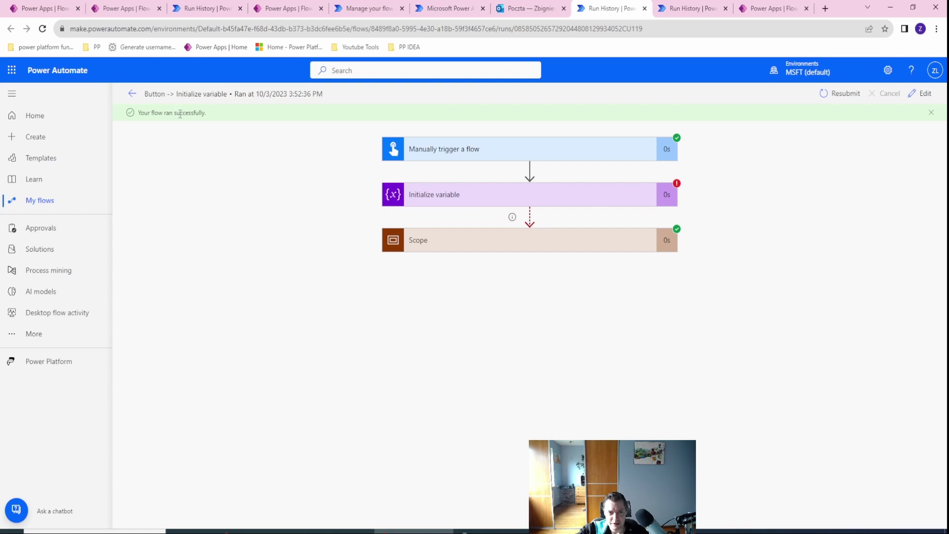
pyautogui.moveTo(138, 113); pyautogui.dragTo(214, 117)
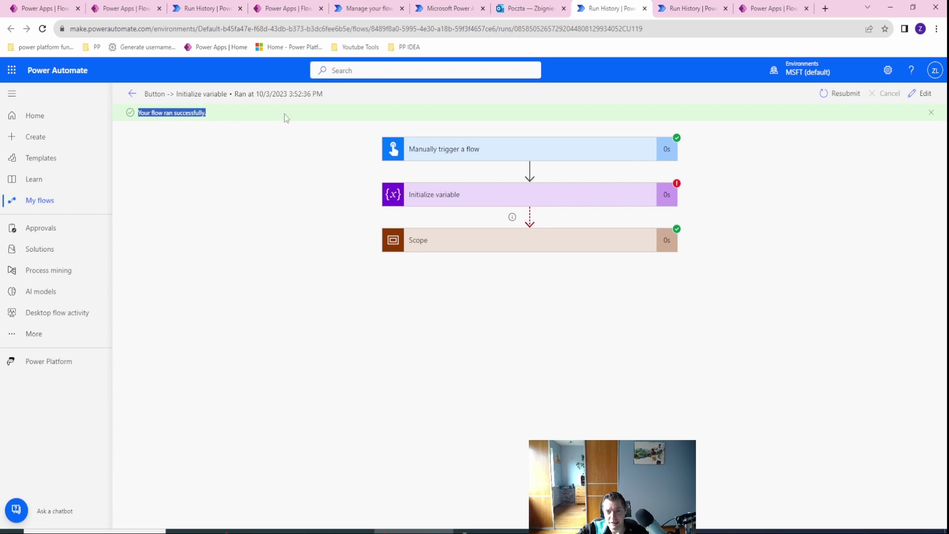